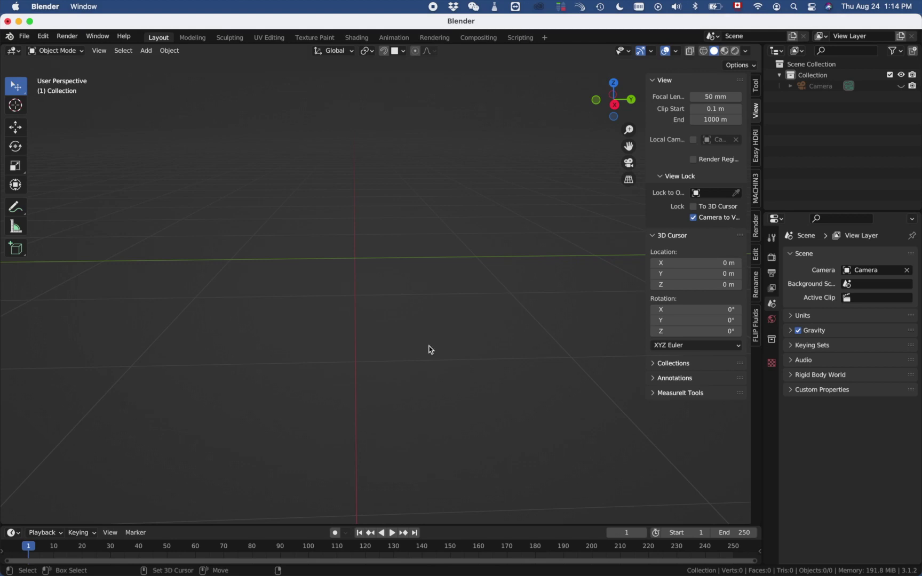
Step: Add a cylinder and rotate it 90° on X so it lies on its side
key("shift+a")
mouse_move(442, 340)
left_click(476, 162)
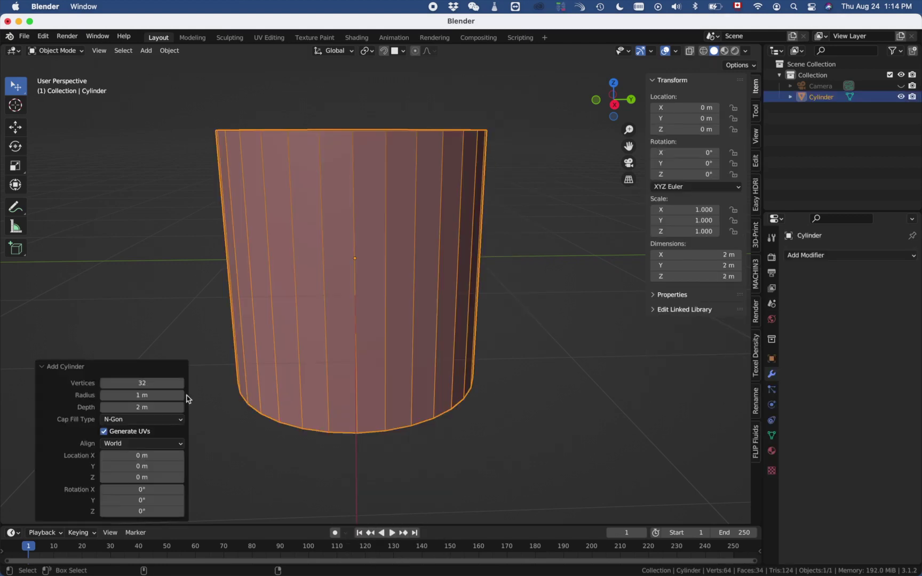
left_click(140, 490)
type("90")
key("Return")
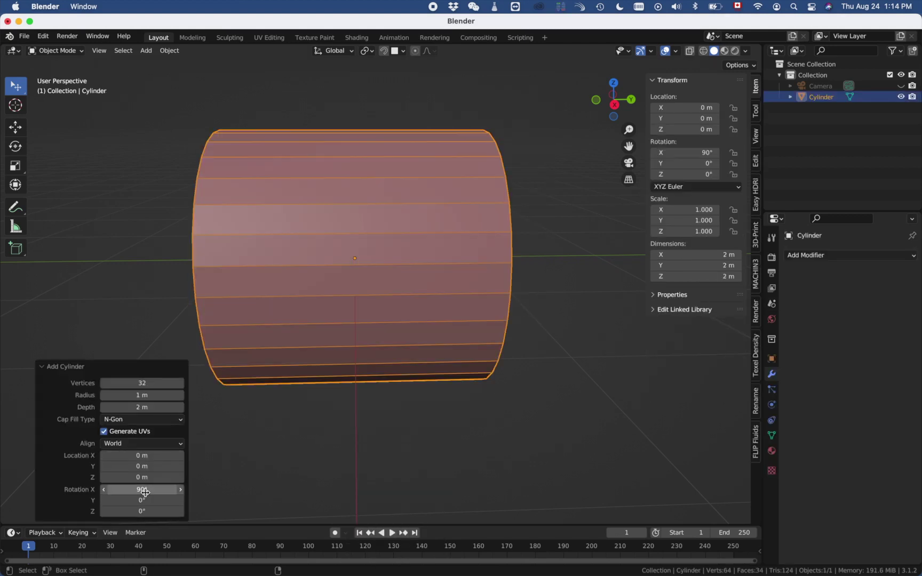
left_click(159, 208)
Step: Add a second cylinder with 64 vertices, also rotated 90° on X
key("shift+a")
key("Escape")
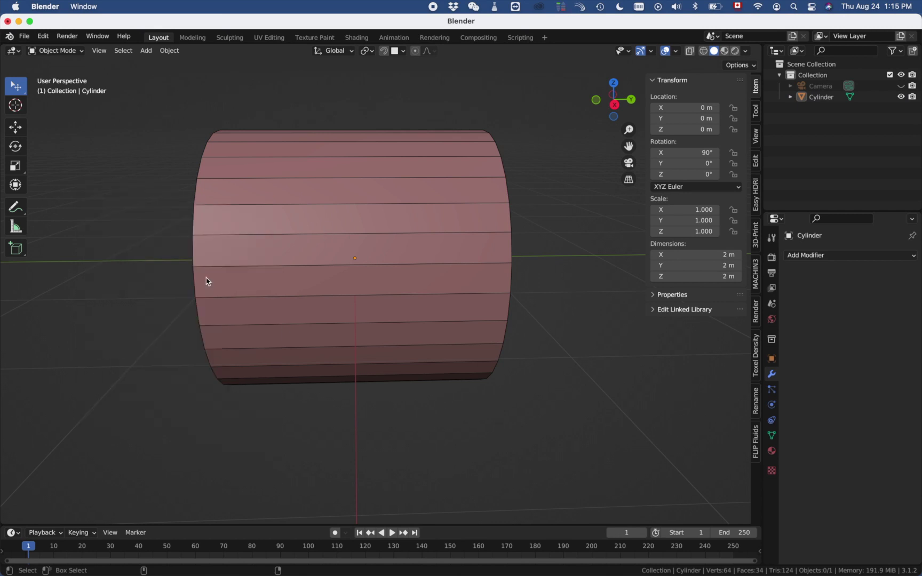
key("shift+a")
mouse_move(132, 267)
left_click(209, 334)
left_click(133, 384)
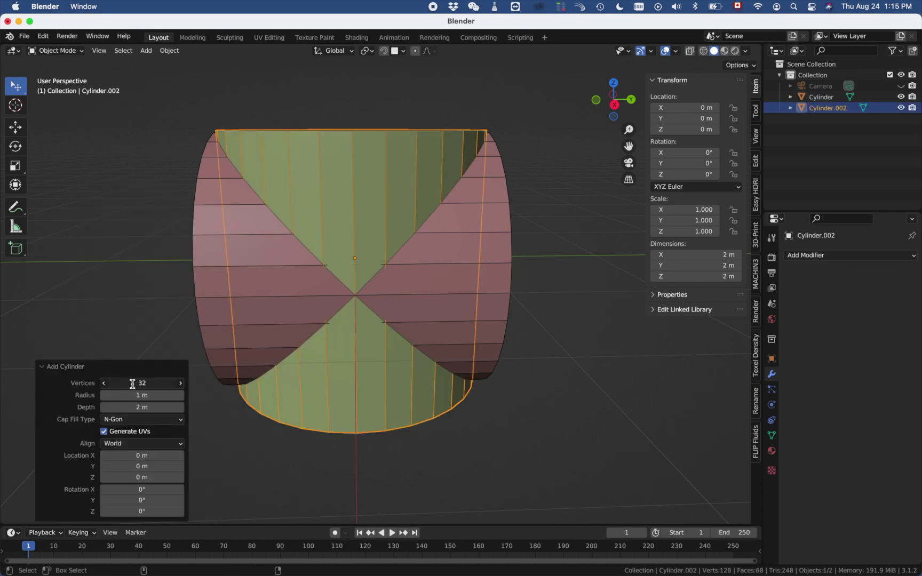
key("Return")
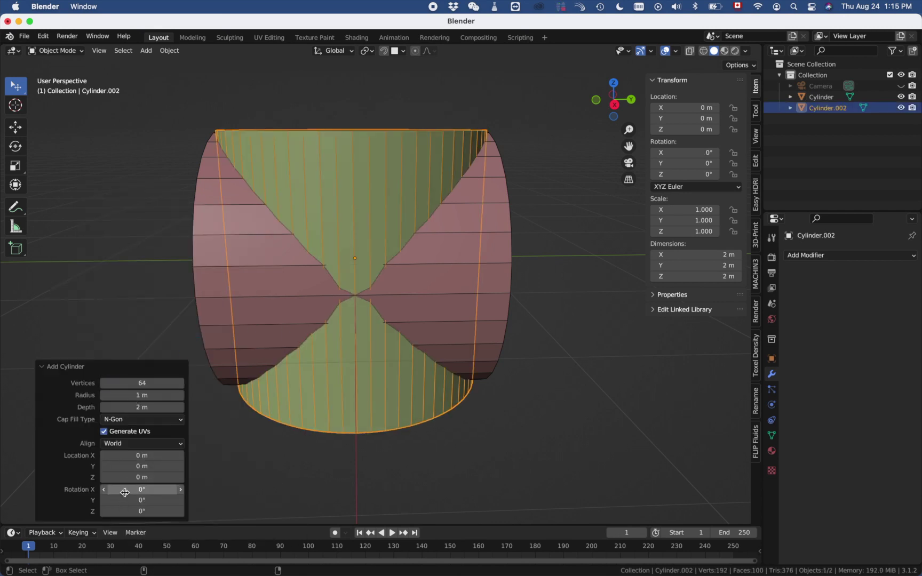
left_click(125, 490)
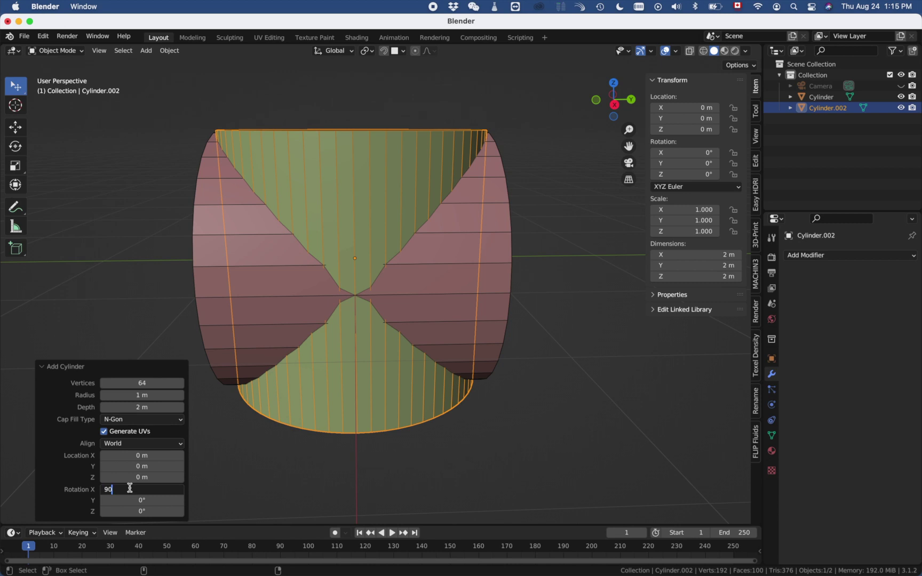
key("Return")
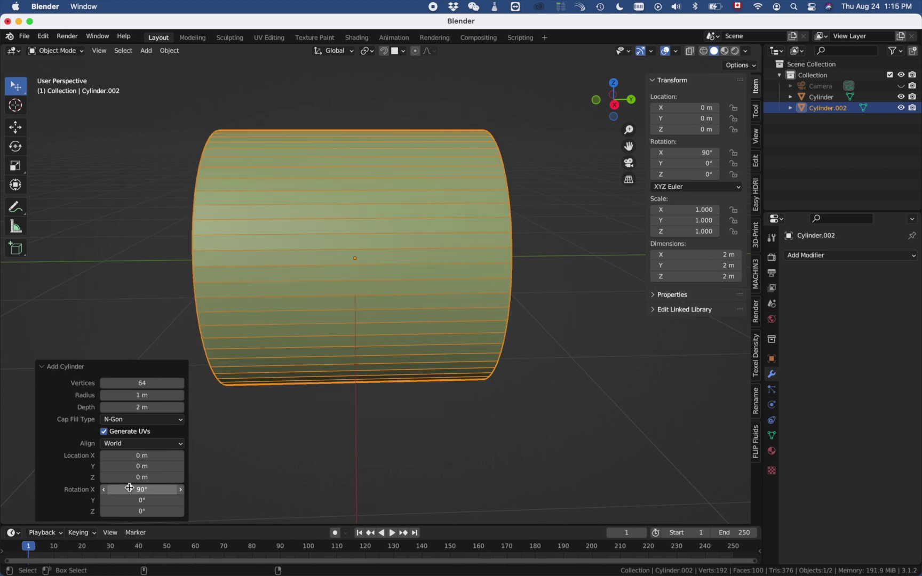
Step: Hide Cylinder.002 and cut 11 edge rings into the first cylinder in Edit Mode
left_click(901, 108)
left_click(824, 97)
key("Tab")
key("ctrl+r")
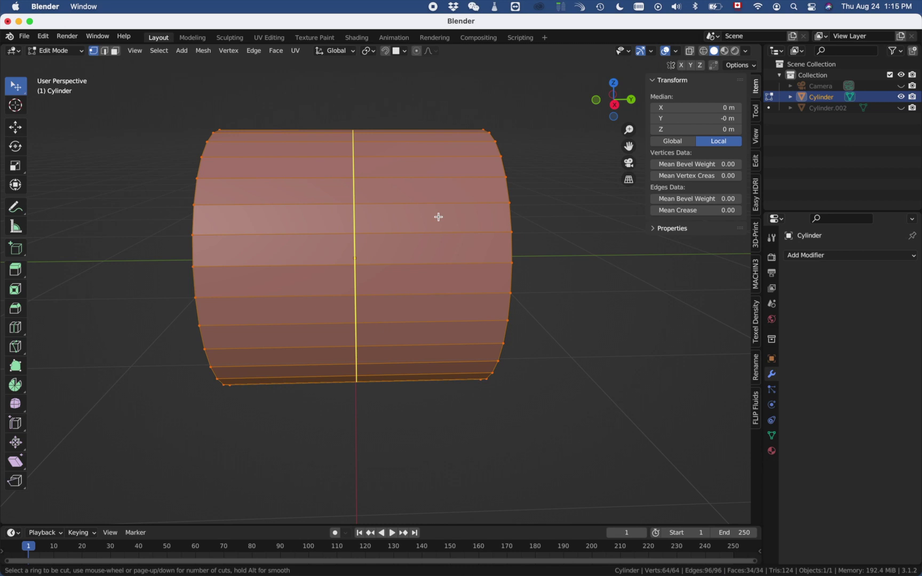
scroll(370, 241, "up", 10)
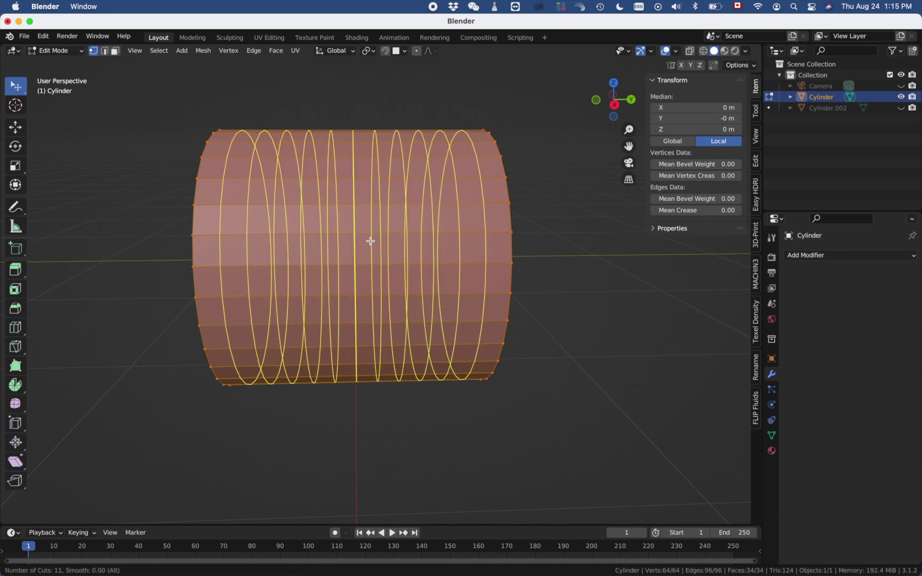
left_click(371, 241)
left_click(370, 242)
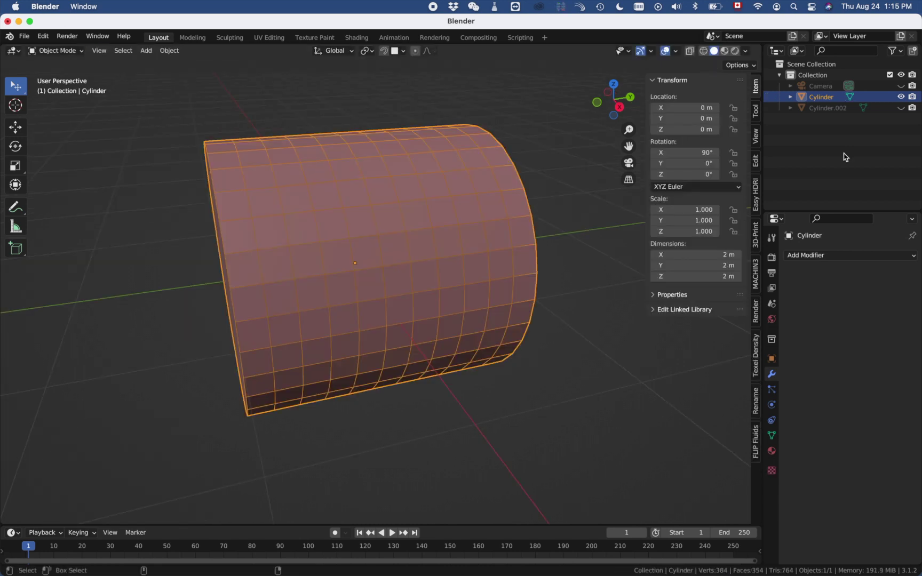
Step: Add a Shrinkwrap modifier to the Cylinder with Cylinder.002 as its target
left_click(809, 256)
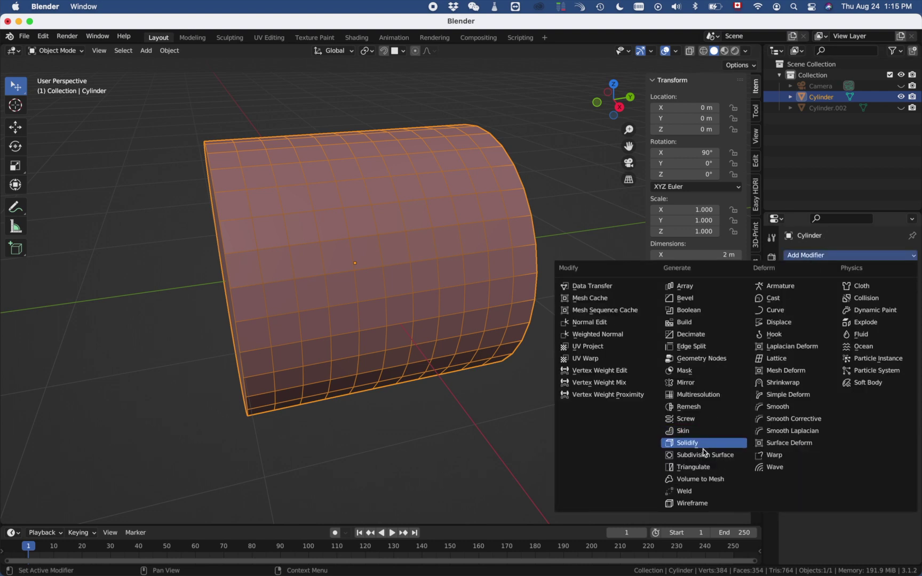
left_click(775, 382)
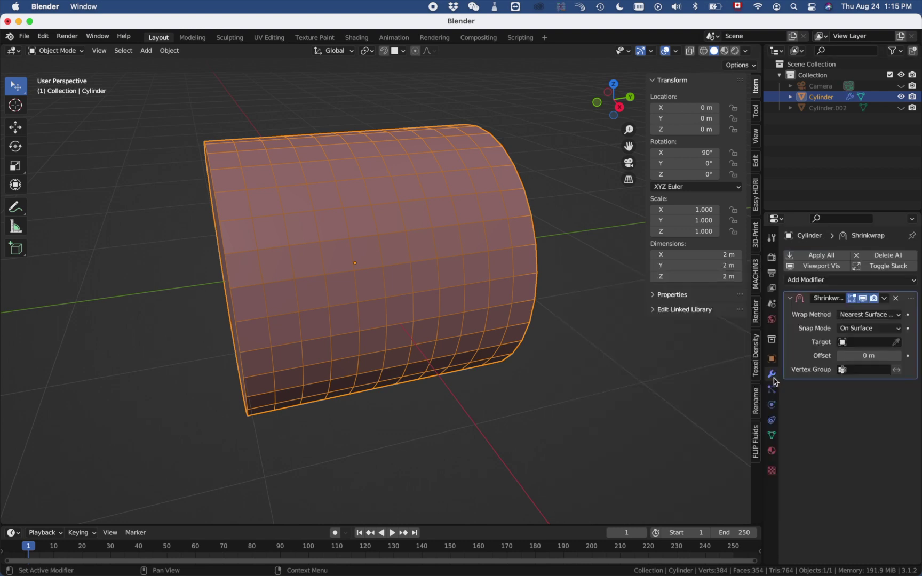
left_click(896, 342)
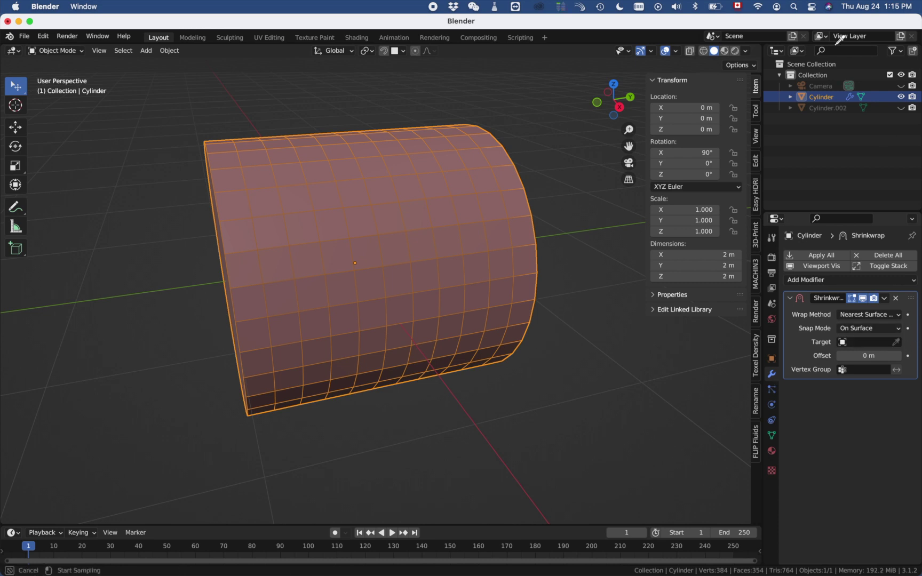
left_click(825, 108)
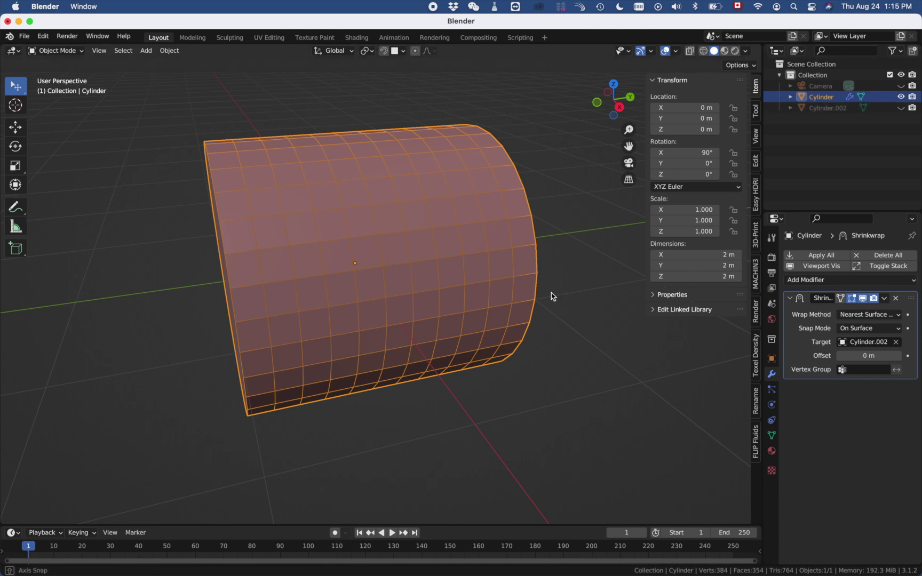
Step: In Right Ortho face mode, box-select a square block of faces on the cylinder's side
middle_click_drag(553, 297, 549, 294, "alt")
key("Tab")
key("KP_3")
left_click_drag(311, 216, 403, 300)
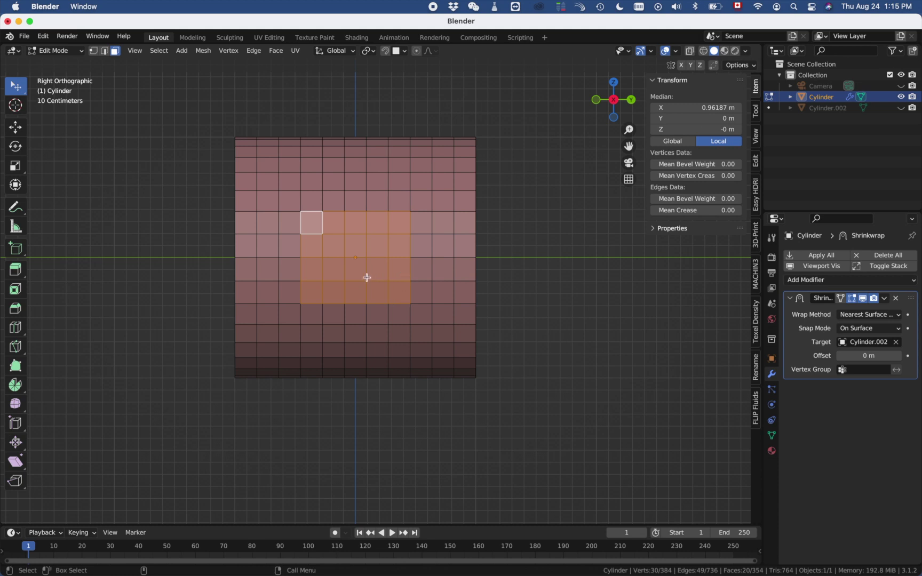
left_click(405, 318, "ctrl")
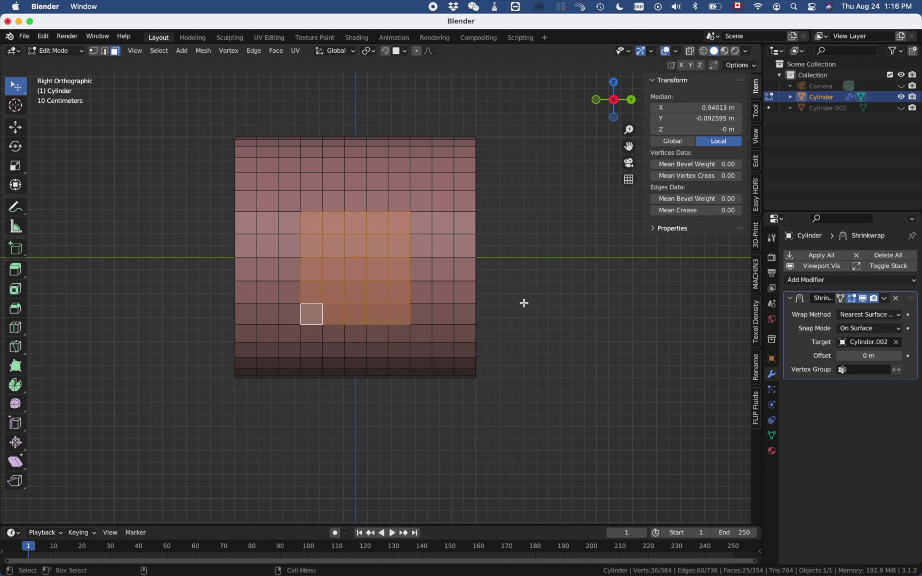
Step: Reshape the selected faces into a circle with LoopTools Circle, toggling Flatten
middle_click_drag(525, 303, 451, 302)
right_click(451, 302)
mouse_move(450, 303)
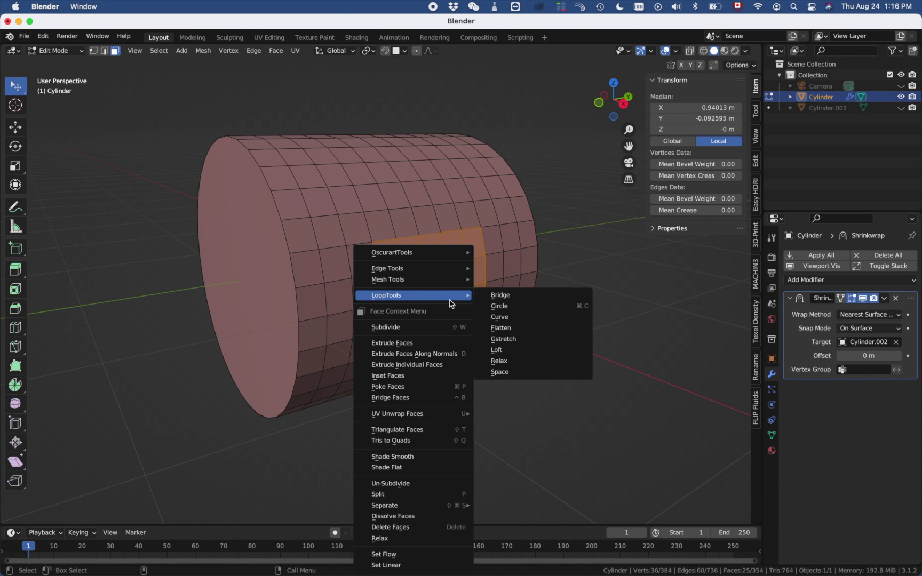
left_click(533, 308)
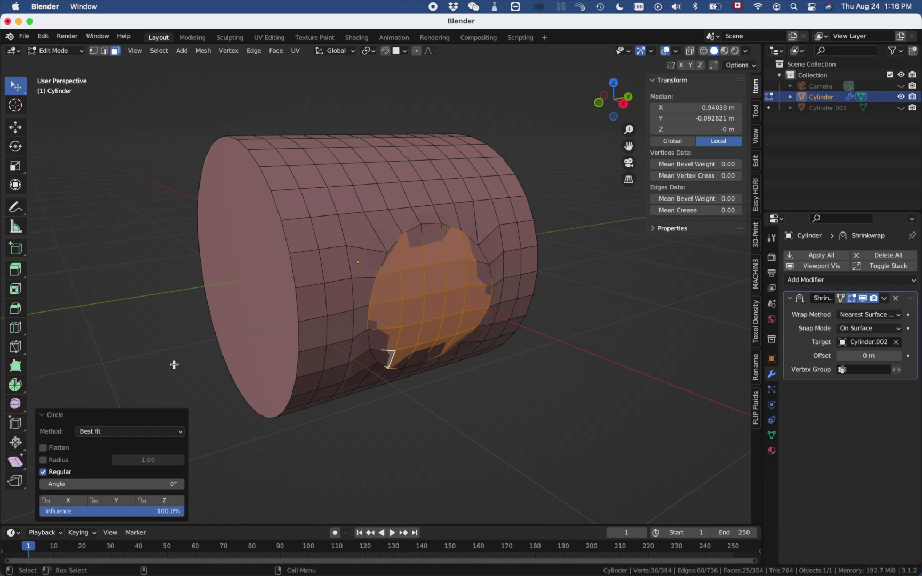
left_click(43, 448)
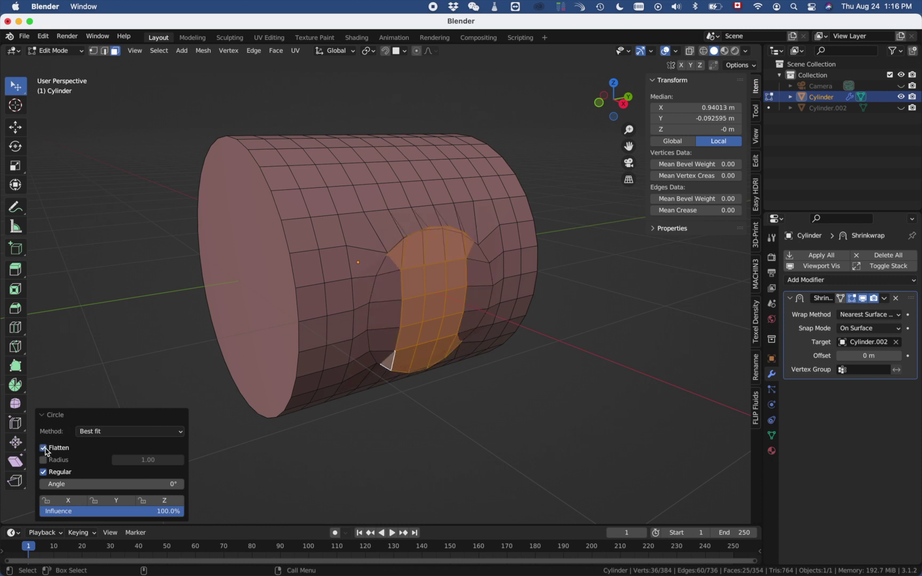
middle_click_drag(549, 430, 596, 426)
middle_click_drag(566, 262, 496, 272)
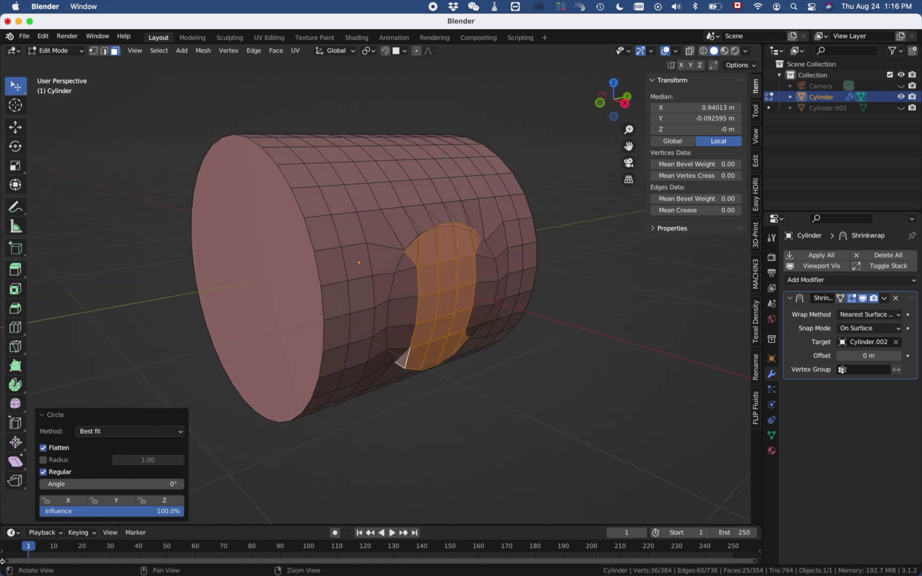
left_click(43, 448)
Step: Select the ring of vertices surrounding the round patch
middle_click_drag(338, 482, 488, 200)
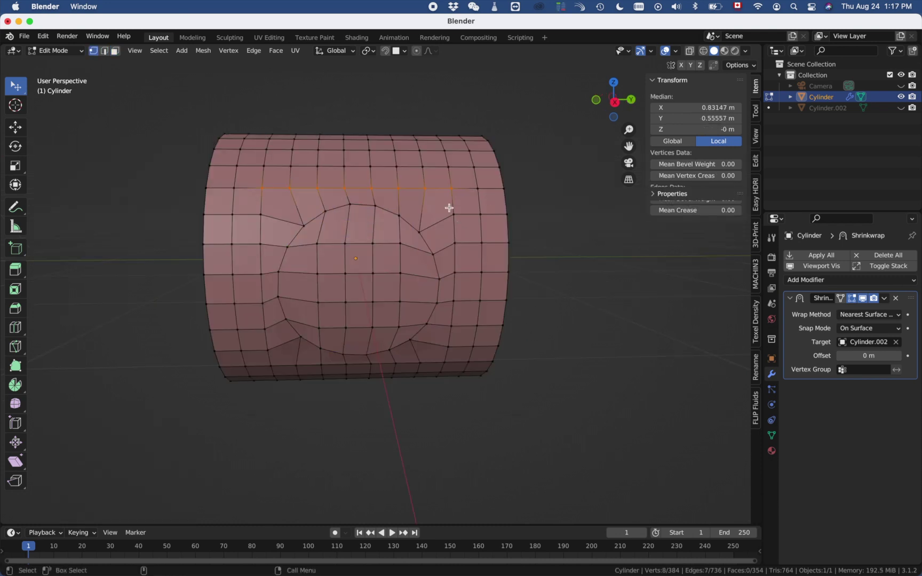
left_click(470, 195, "alt")
left_click(448, 364, "shift")
left_click_drag(445, 239, 466, 332, "shift")
left_click(268, 350, "shift")
left_click_drag(268, 359, 454, 370, "shift")
left_click(261, 215, "ctrl")
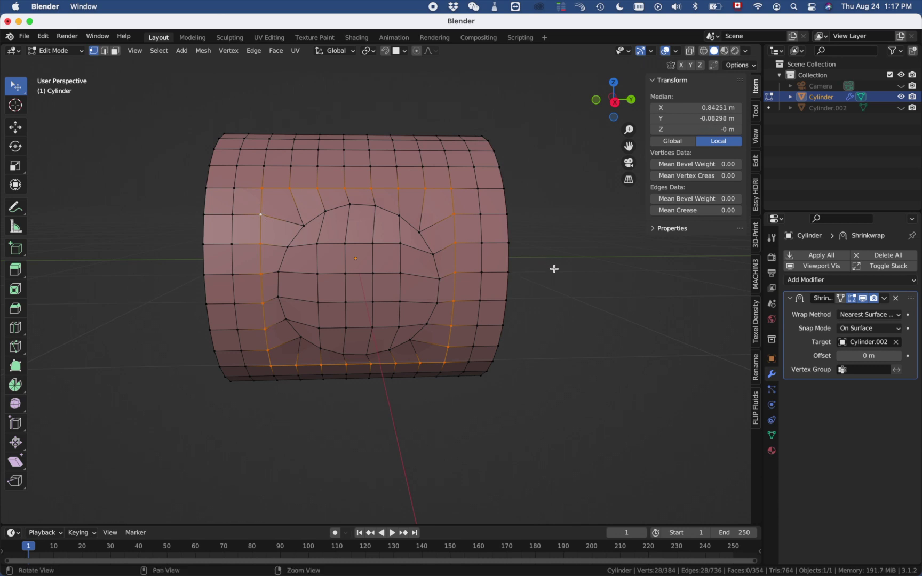
Step: Smooth those vertices with Smooth Vertices at 100 repeats, then deselect all
middle_click_drag(554, 269, 561, 272)
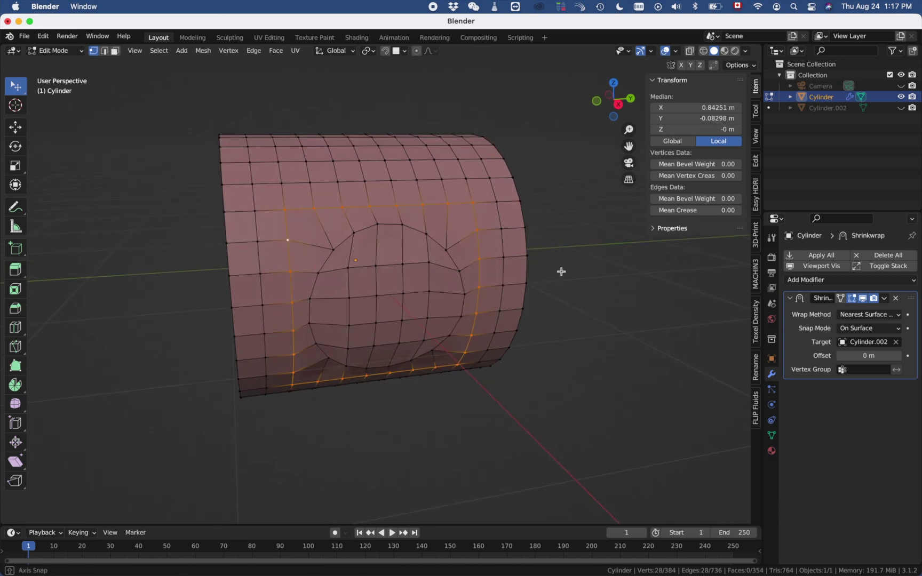
left_click(229, 50)
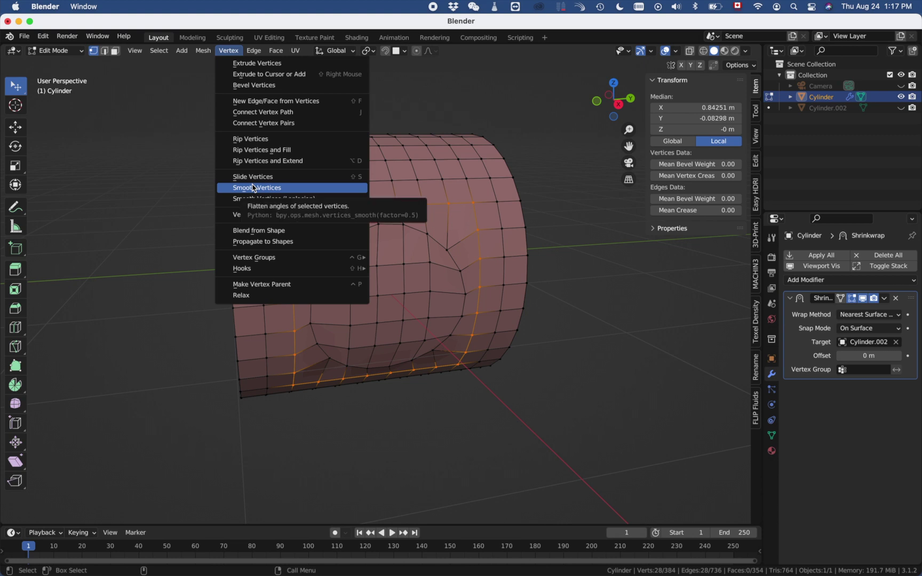
left_click(254, 188)
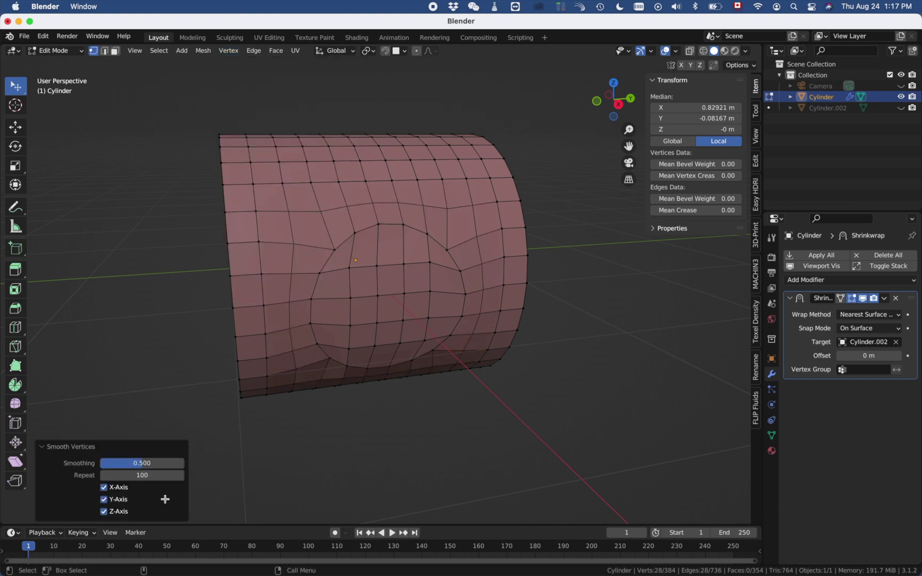
left_click(544, 353)
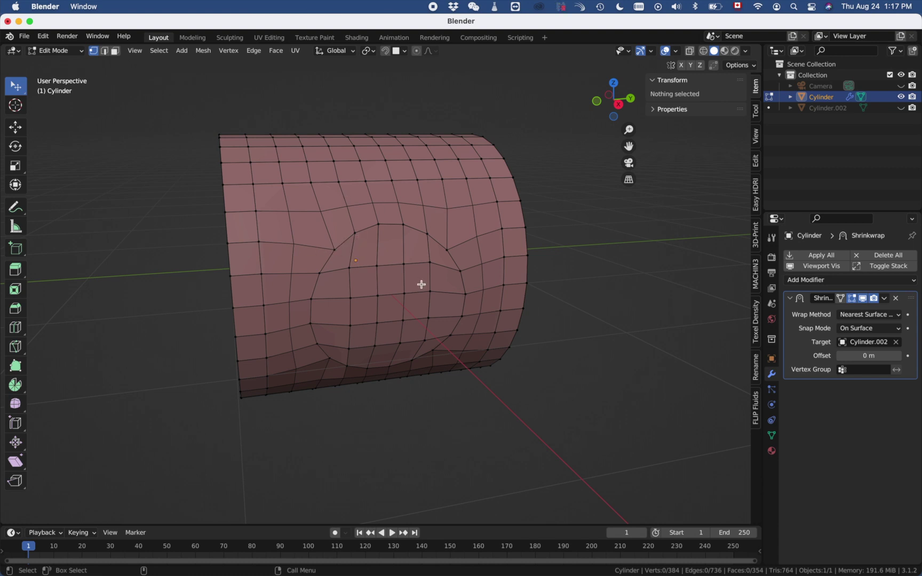
Step: Select the patch faces, grow by one ring, enable Shrinkwrap On Cage, and inset by 0.1264 m
middle_click_drag(421, 283, 420, 275)
key("3")
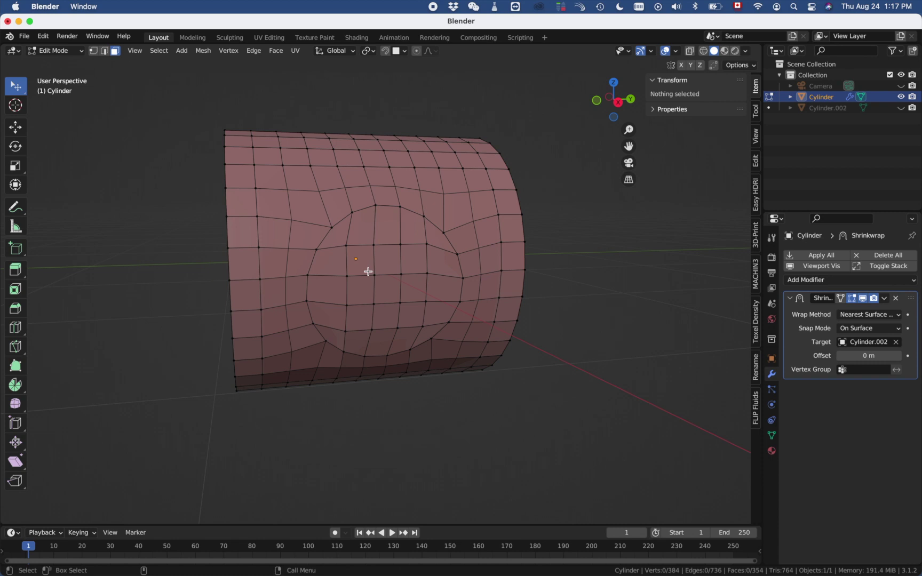
left_click_drag(369, 269, 410, 317)
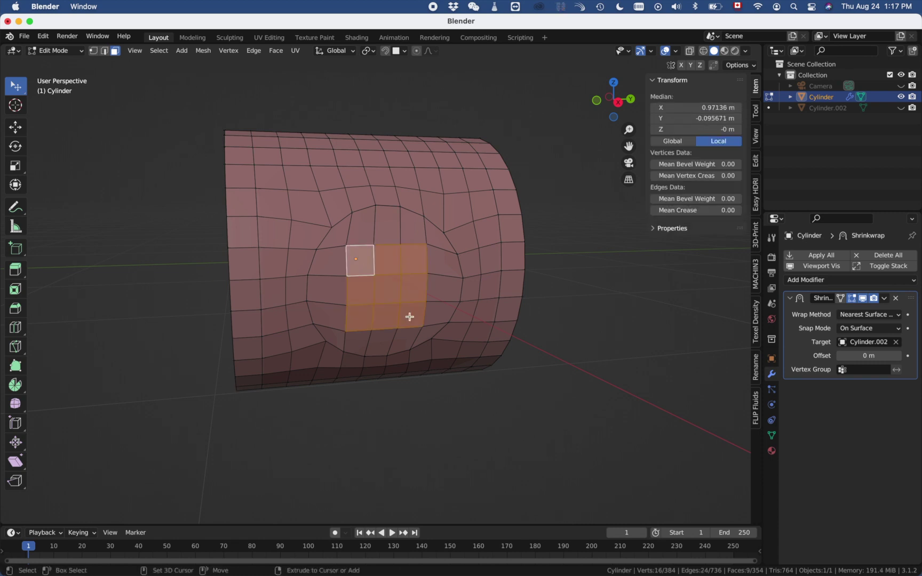
key("ctrl+KP_Add")
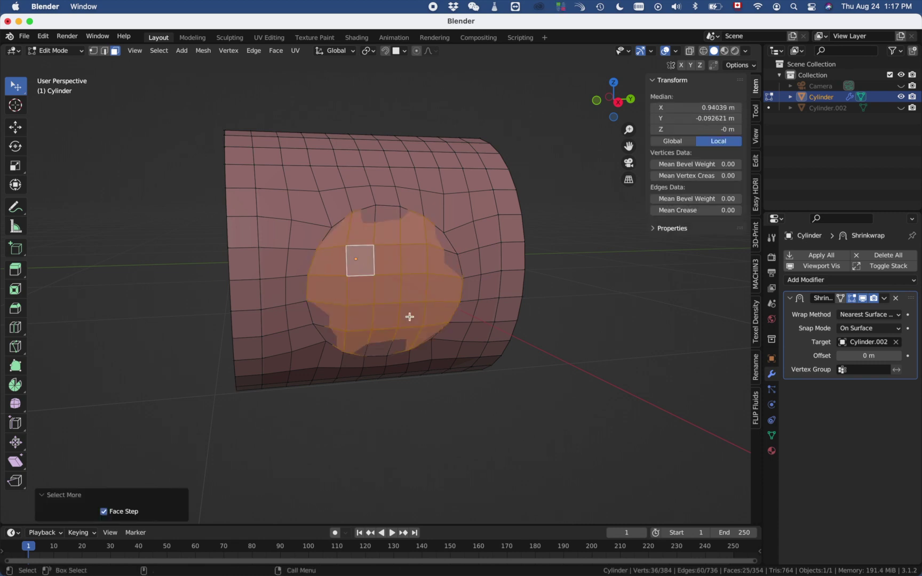
left_click(844, 300)
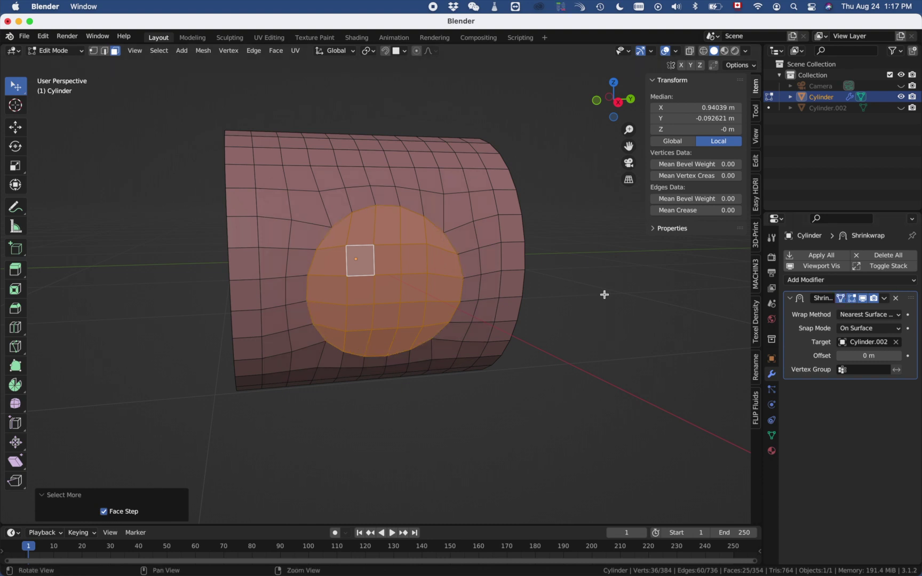
left_click(16, 293)
left_click_drag(416, 265, 408, 266)
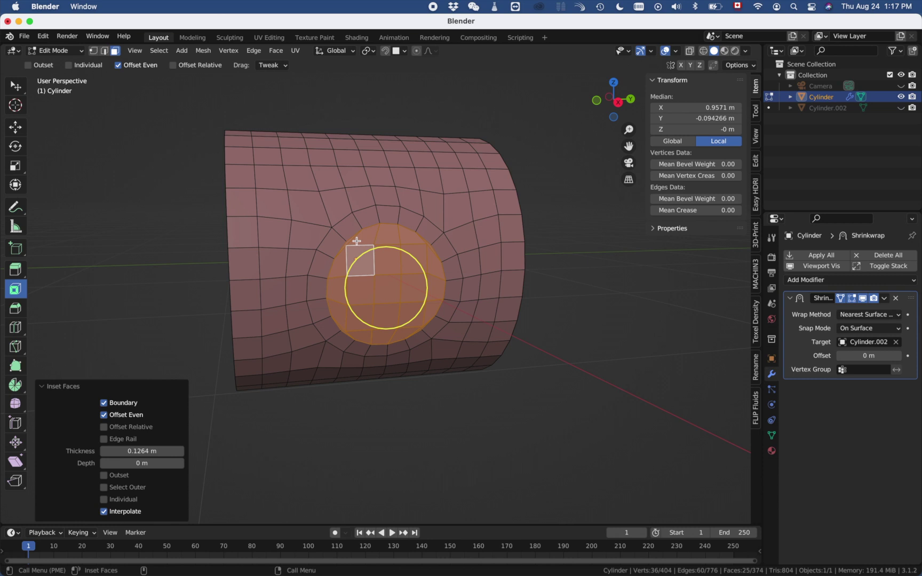
Step: Undo a trial extrusion and apply the Shrinkwrap modifier to the mesh
middle_click_drag(360, 243, 696, 315)
key("e")
left_click(634, 369)
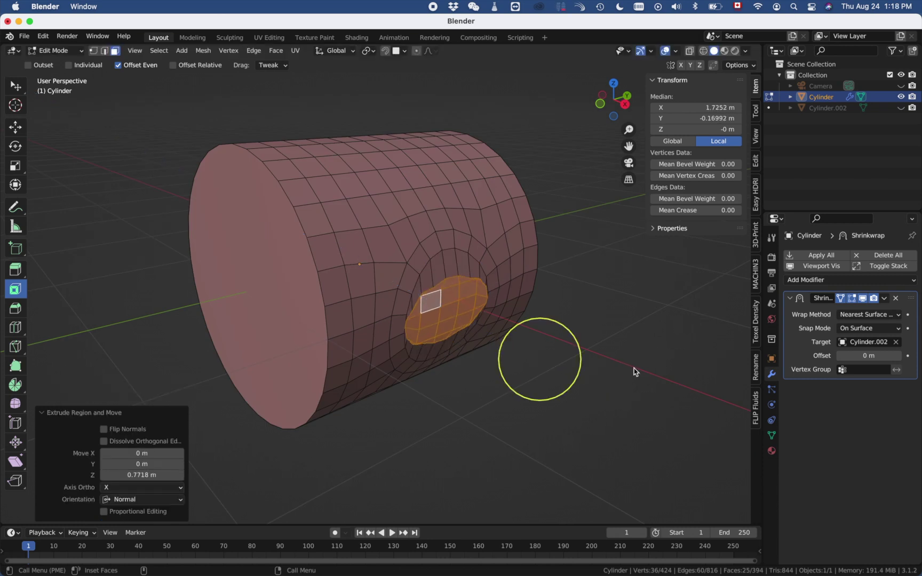
key("ctrl+z")
left_click(884, 299)
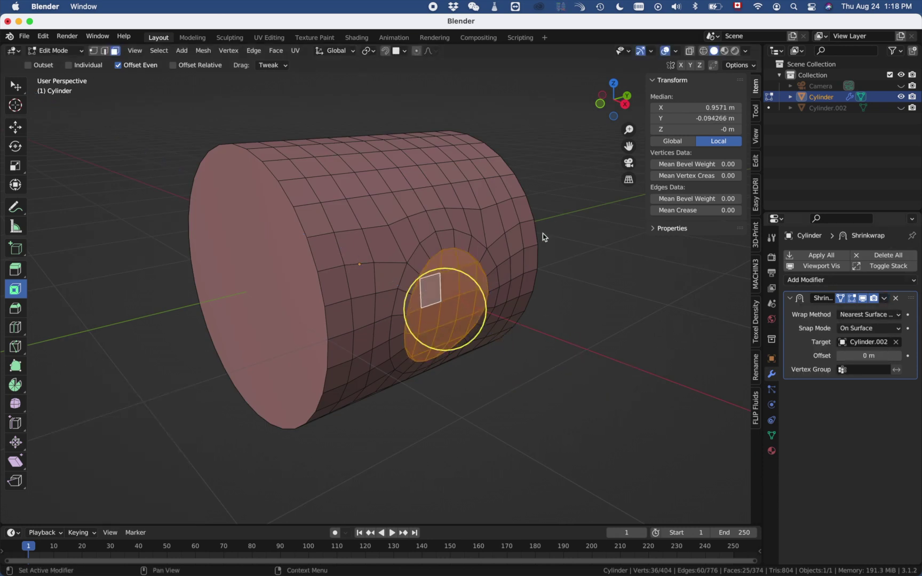
key("Tab")
left_click(884, 298)
left_click(826, 311)
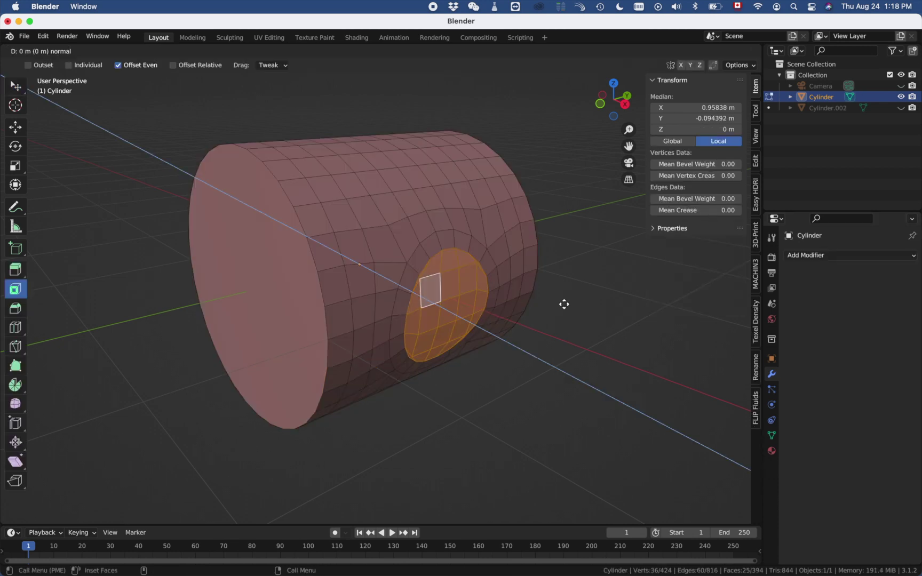
Step: Extrude the inset patch into a side tube and add six loop cuts around it
key("e")
key("ctrl+r")
scroll(517, 310, "up", 8)
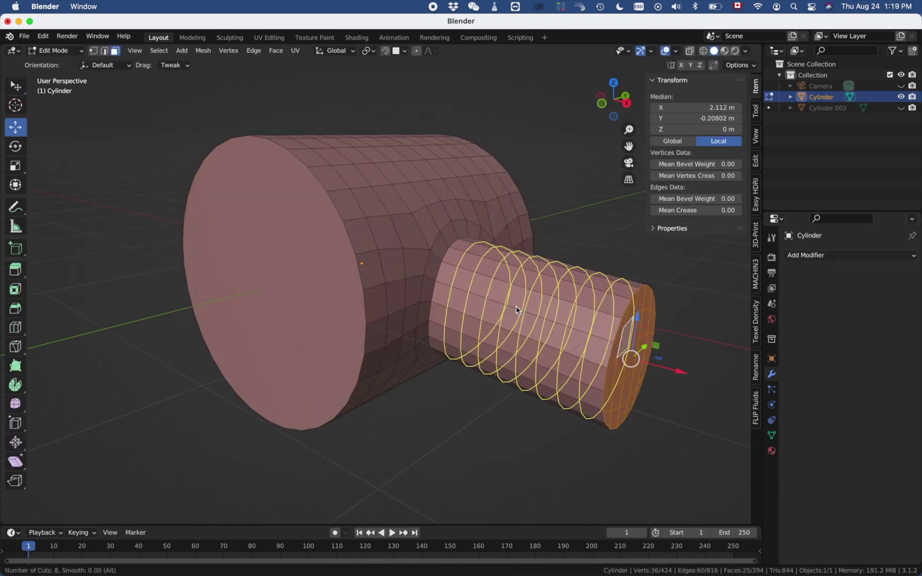
scroll(517, 310, "down", 3)
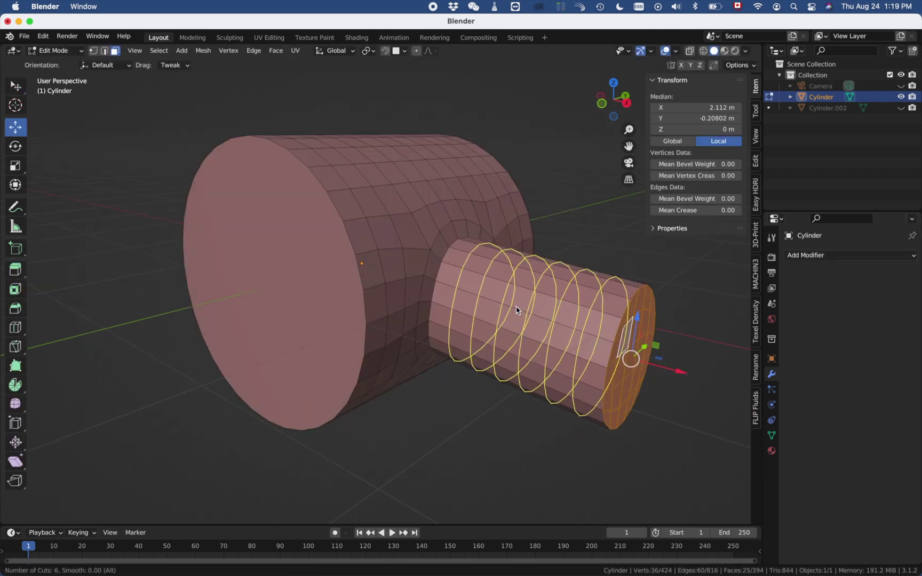
left_click(517, 311)
Step: Inset the big cylinder's end cap by 0.2848 m, poke its centre, and dissolve alternate spokes
right_click(516, 309)
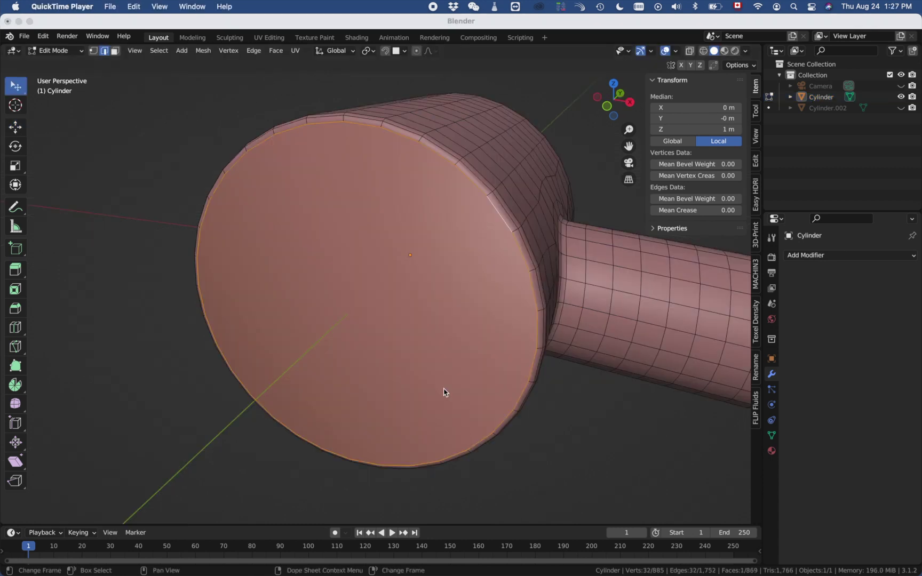
left_click(15, 289)
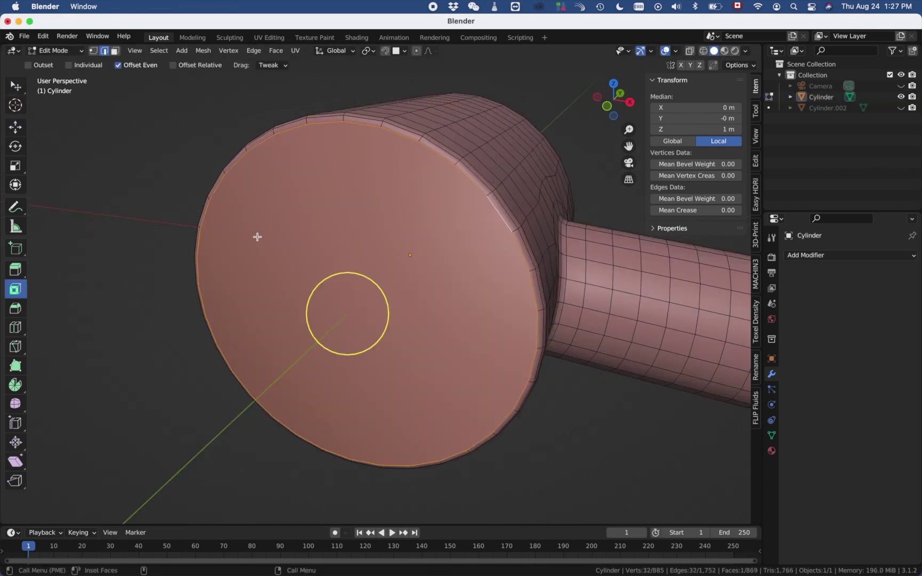
left_click_drag(361, 277, 350, 304)
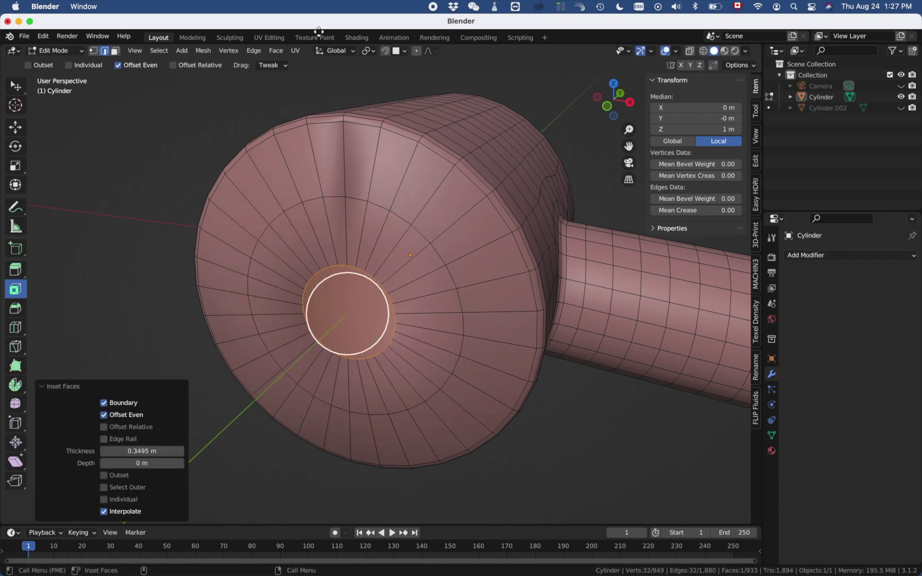
left_click(276, 51)
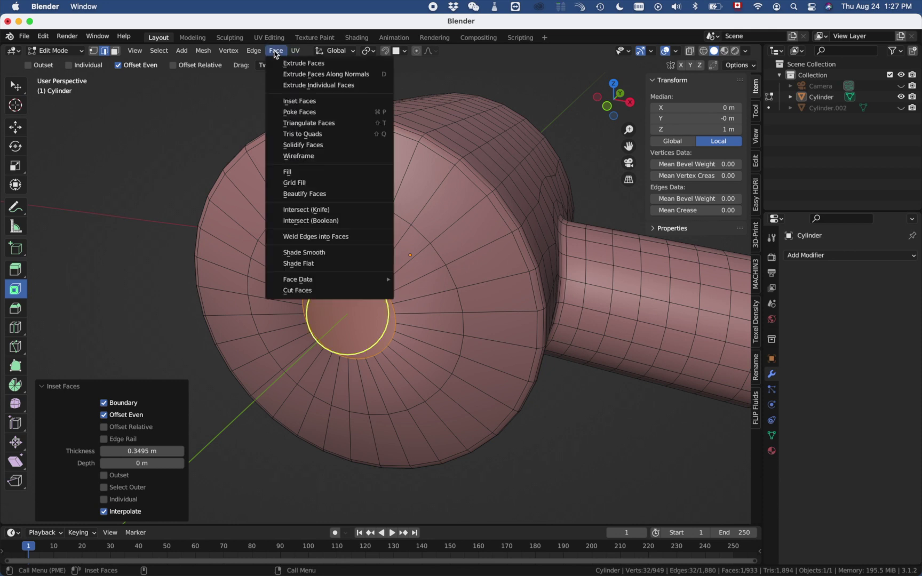
left_click(305, 112)
key("KP_Decimal")
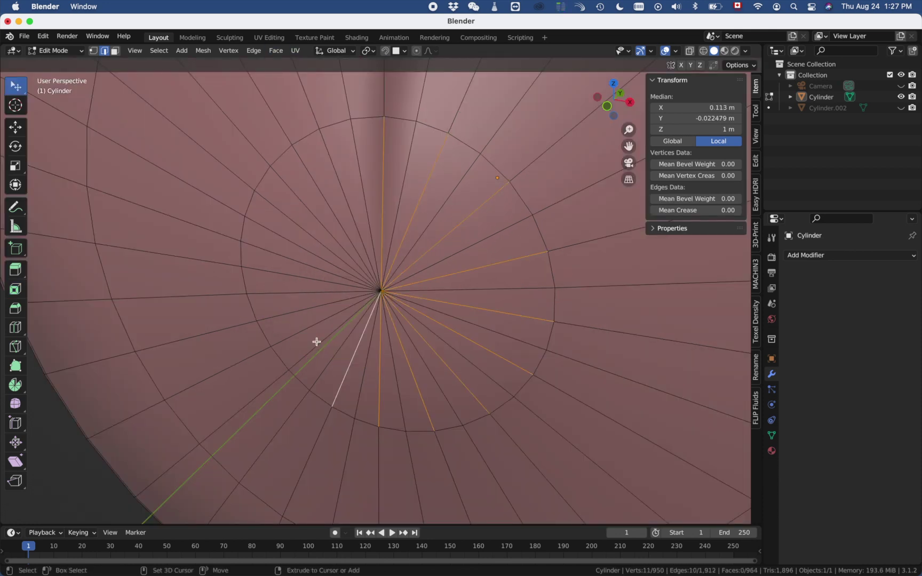
key("ctrl+x")
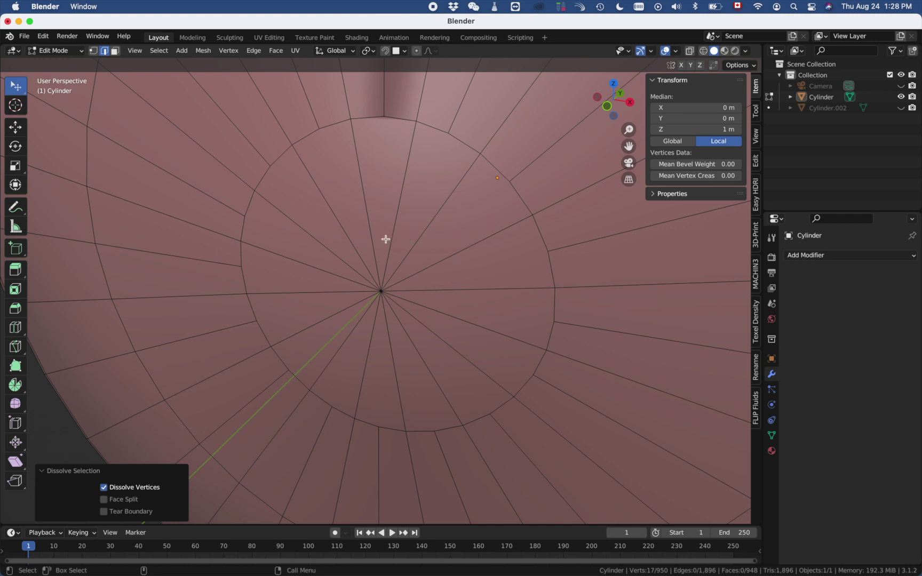
Step: Grow the selection around the cap's centre fan and smooth its vertices
scroll(408, 324, "down", 3)
key("3")
left_click(408, 322, "alt")
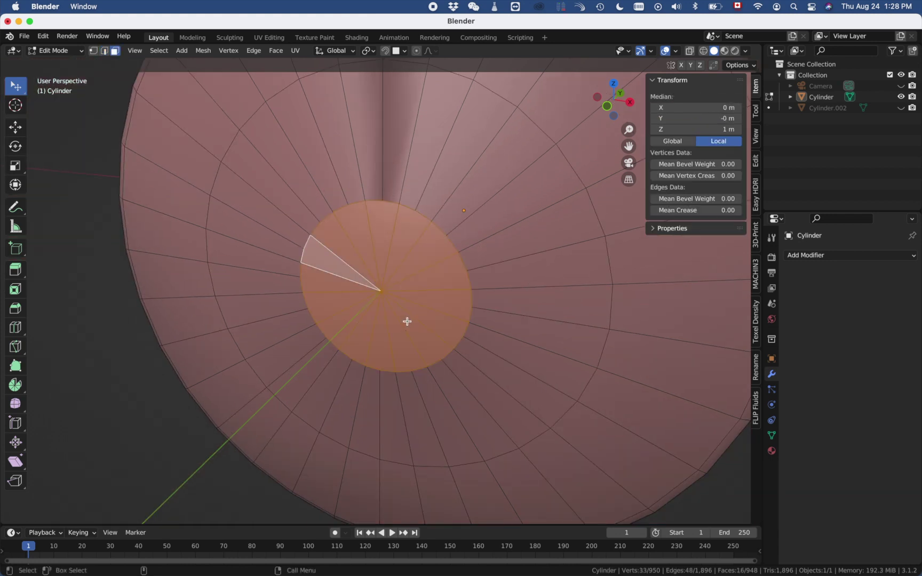
key("ctrl+KP_Add")
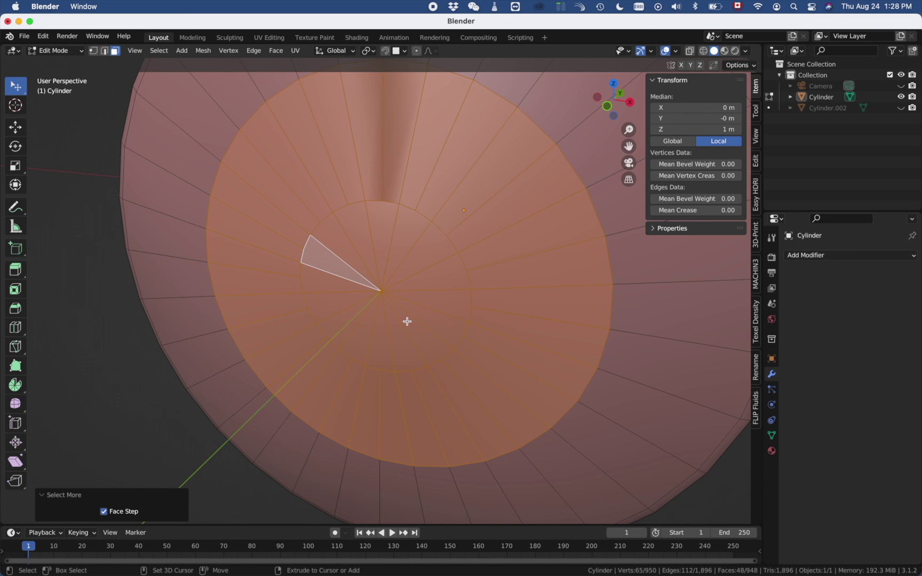
left_click(228, 51)
left_click(239, 191)
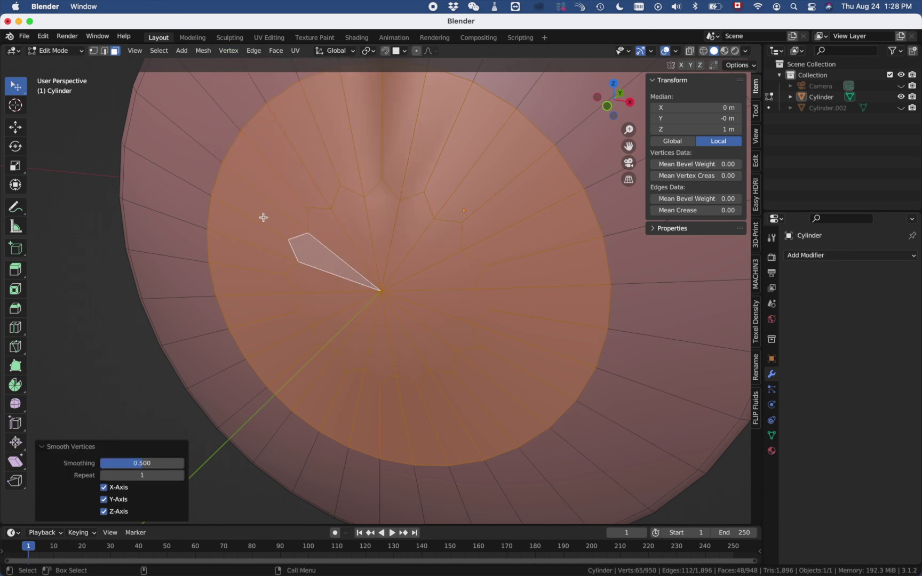
left_click(336, 251)
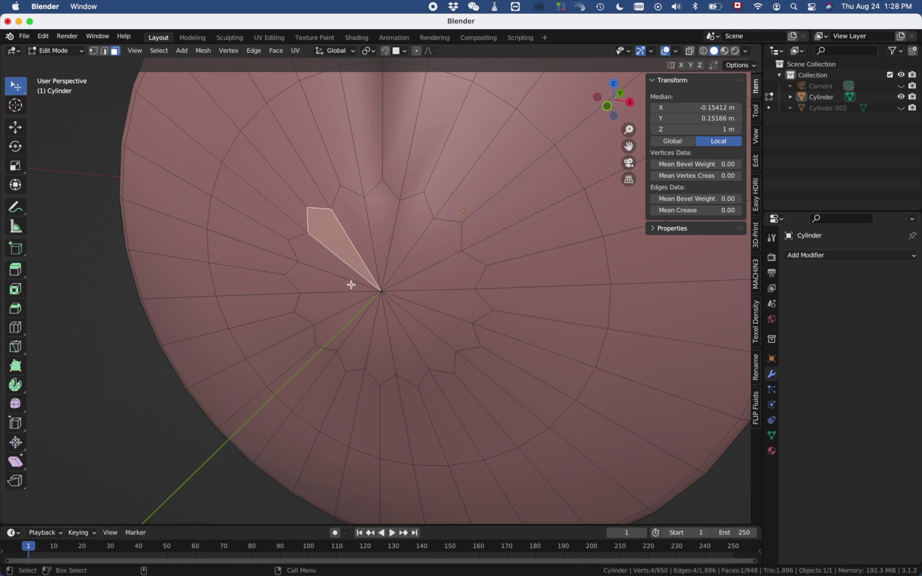
middle_click_drag(390, 276, 466, 273)
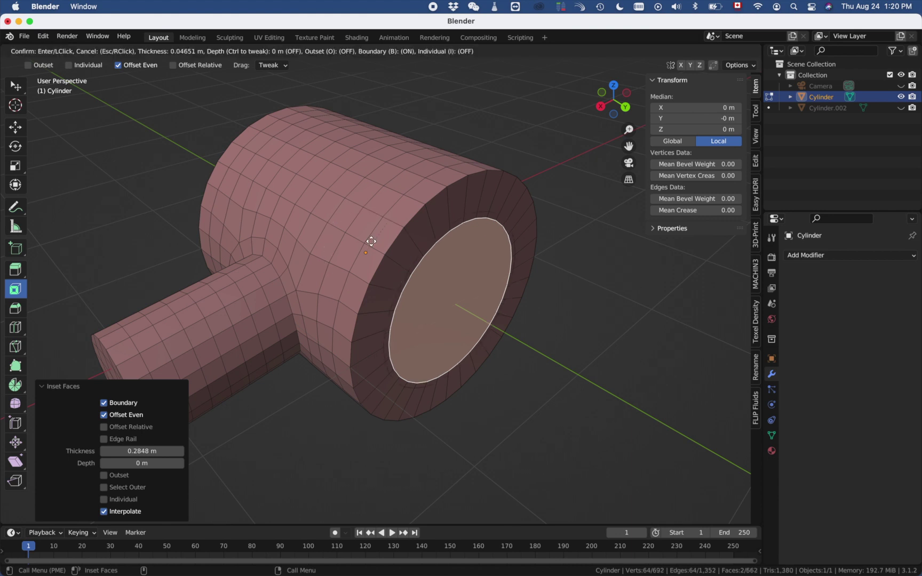
Step: Delete the other cap's inset inner faces and grid-fill the hole at span 8
left_click(373, 240)
key("x")
key("f")
scroll(500, 383, "up", 4)
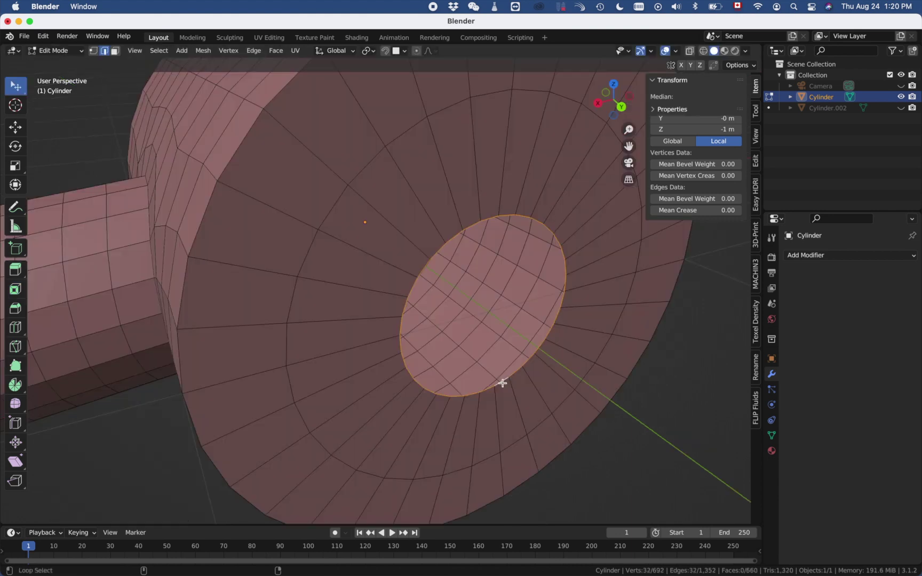
left_click(503, 383, "alt")
left_click(276, 51)
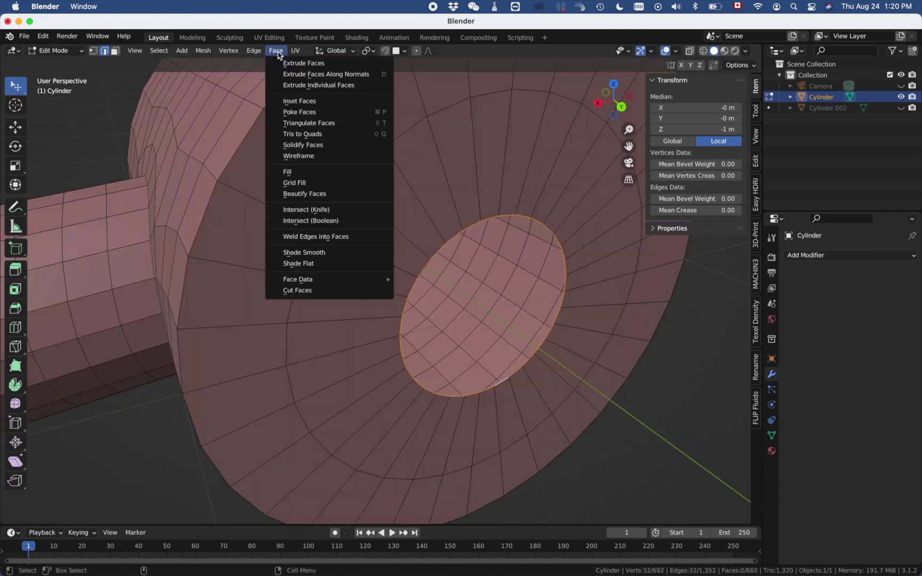
left_click(295, 184)
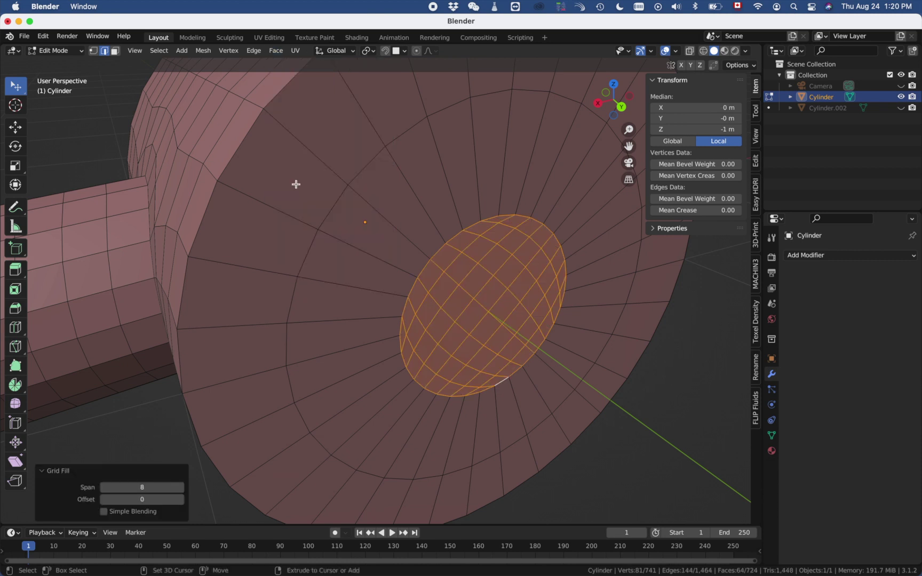
Step: Grow the selection by one ring and smooth its vertices with 16 repeats
key("ctrl+KP_Add")
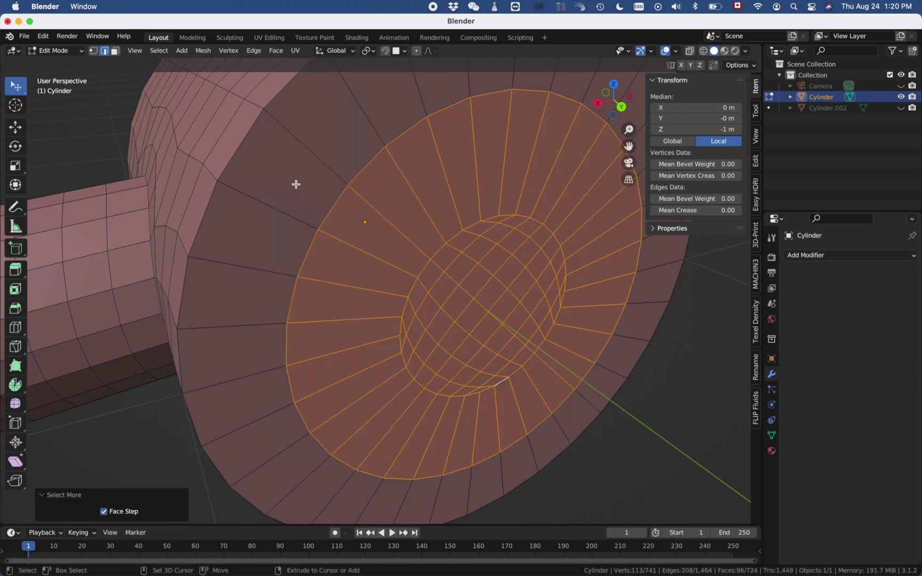
left_click(236, 52)
left_click(249, 189)
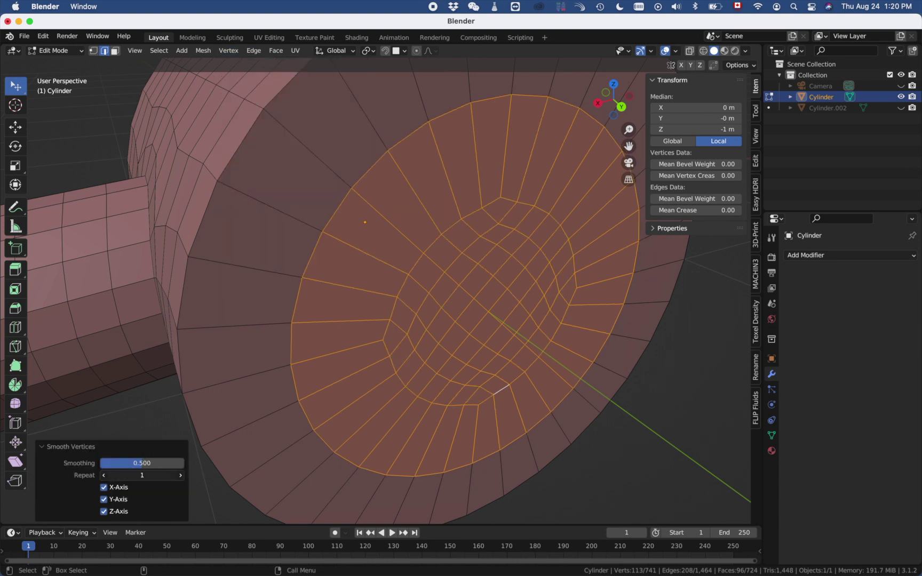
mouse_move(119, 475)
left_mouse_down()
mouse_move(184, 475)
mouse_move(122, 468)
left_mouse_up()
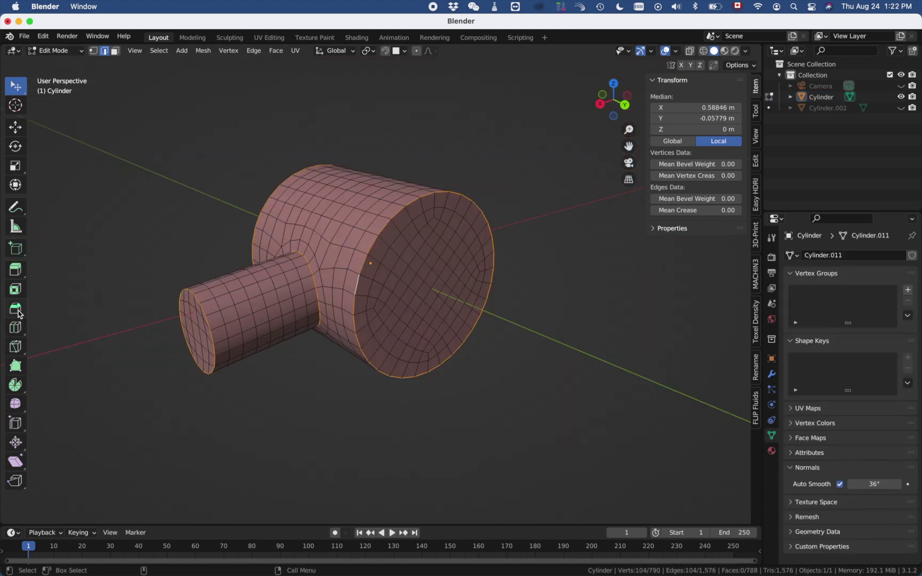
Step: Bevel the junction edge loops 0.0377 m with 2 segments, then box-select the small end-cap faces
left_click(15, 308)
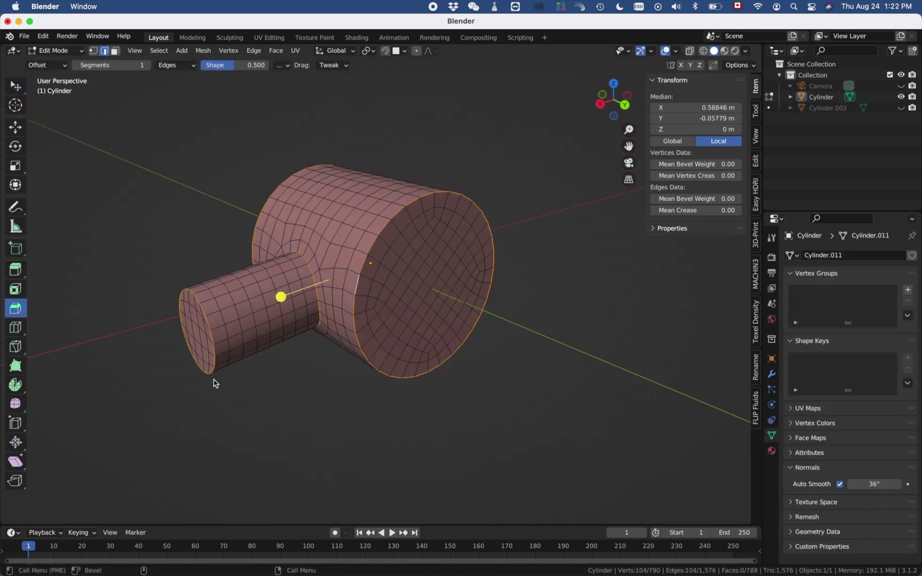
left_click_drag(281, 298, 279, 297)
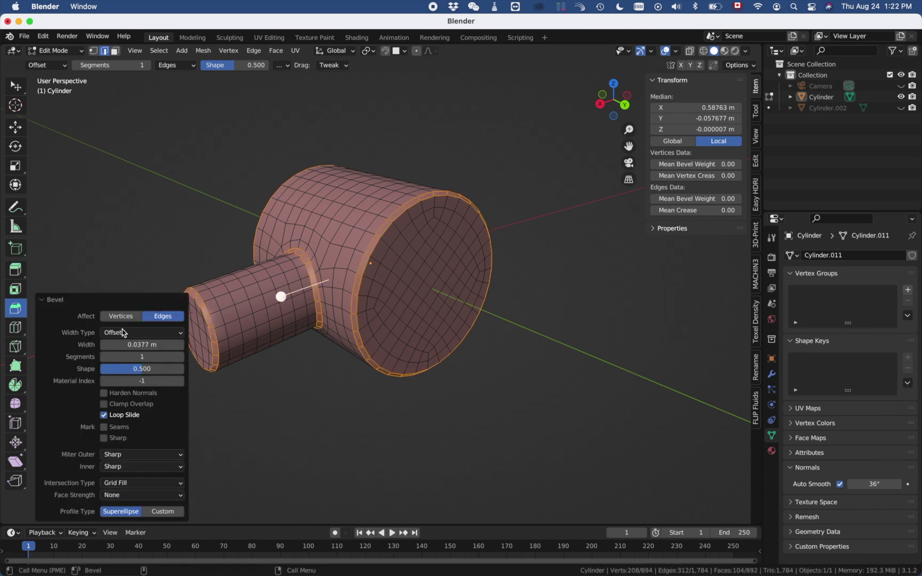
left_click(181, 358)
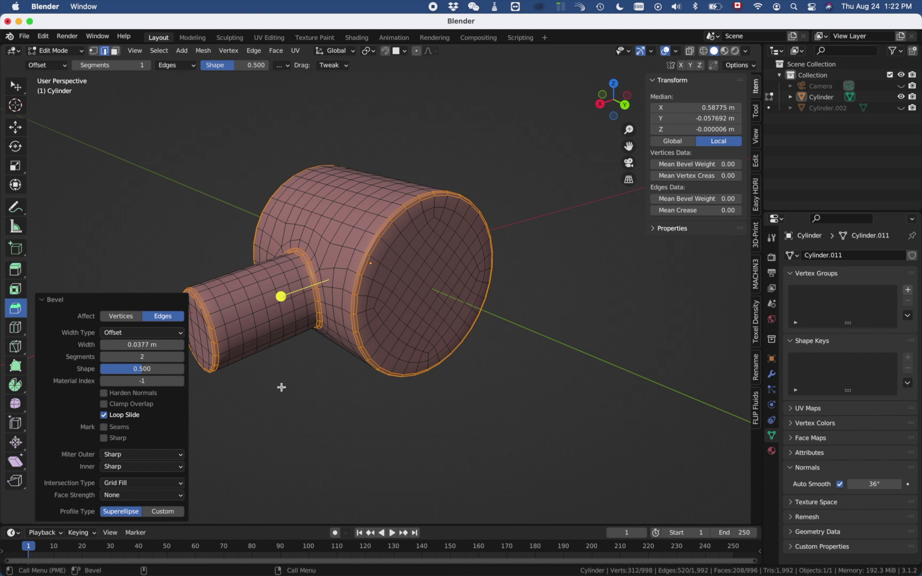
key("w")
left_click(192, 155)
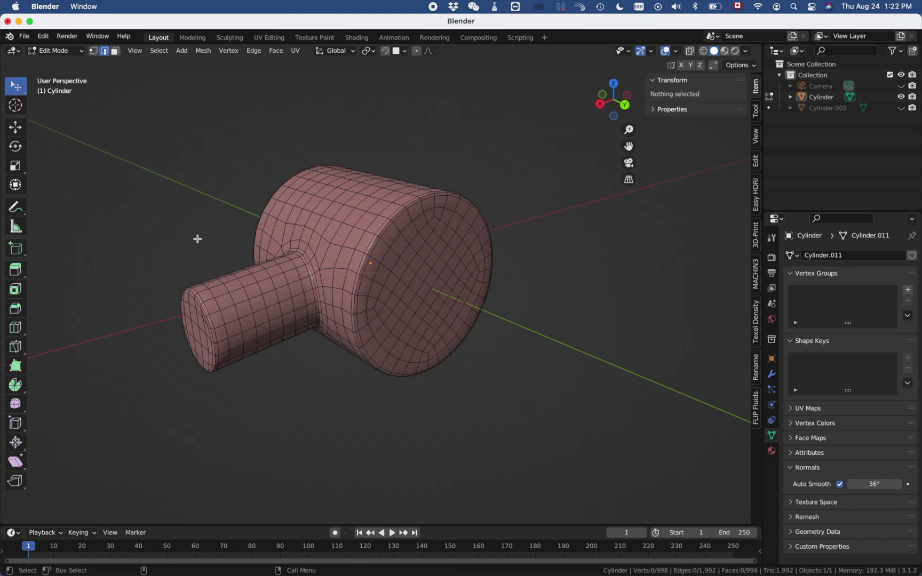
left_click_drag(424, 278, 494, 366, "shift")
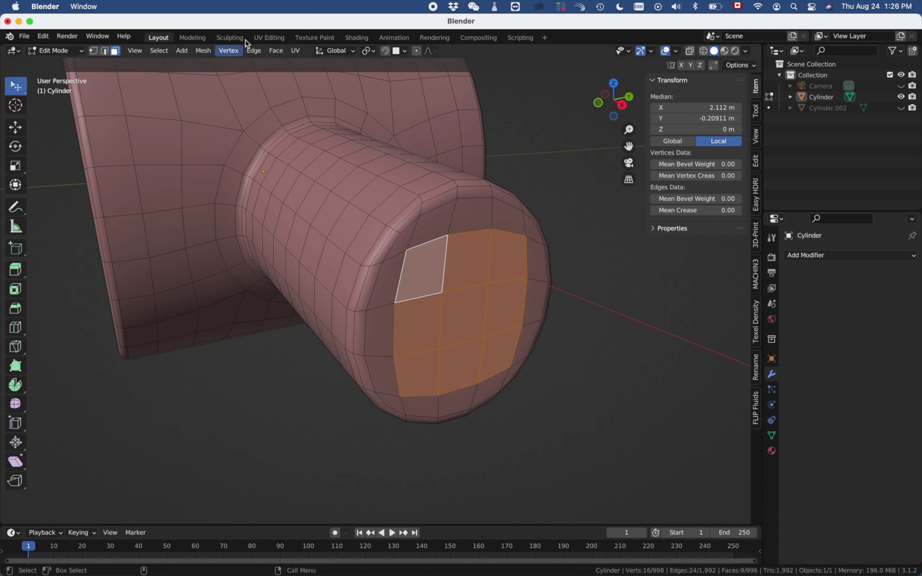
Step: Smooth the small end-cap vertices at Smoothing 1.000 with Repeat 1, then deselect
left_click(228, 51)
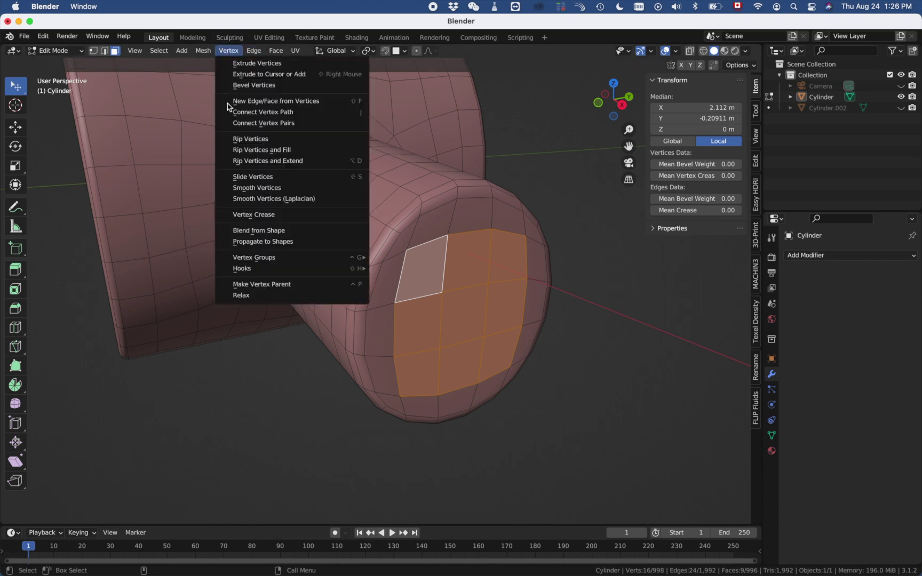
left_click(250, 188)
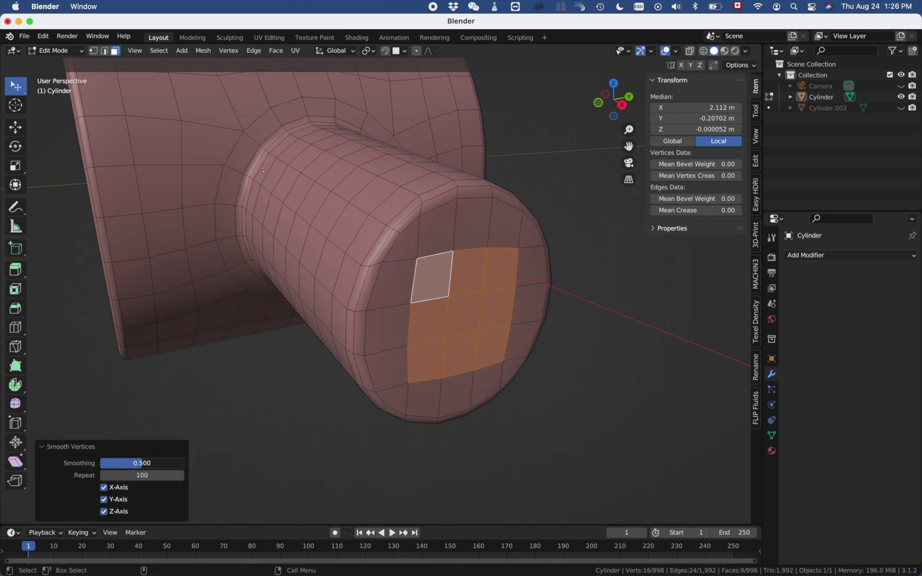
left_click_drag(143, 463, 185, 463)
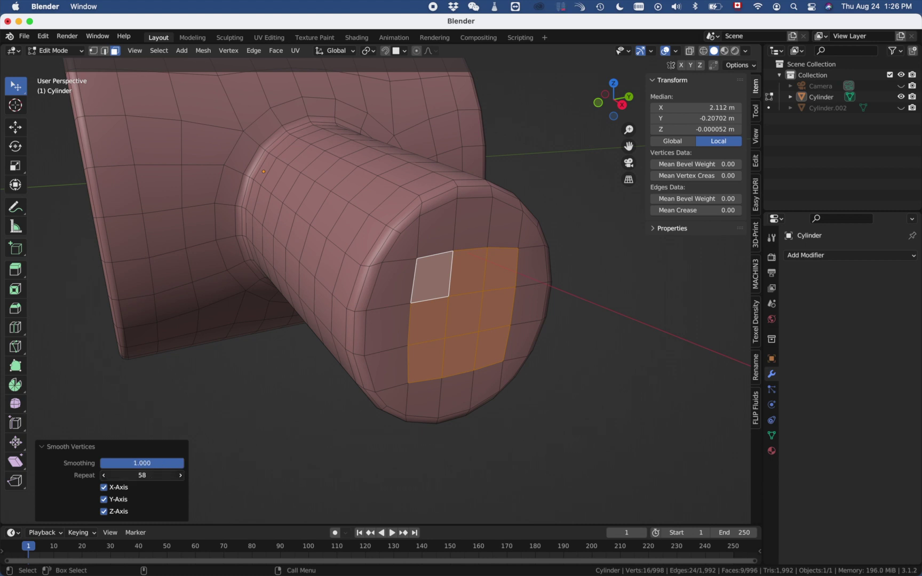
left_click_drag(142, 476, 128, 475)
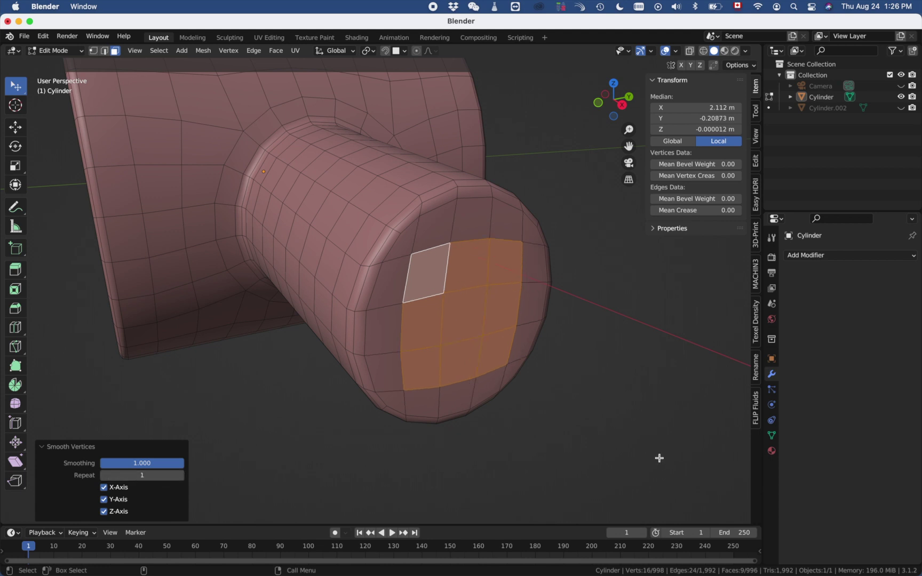
left_click(575, 416)
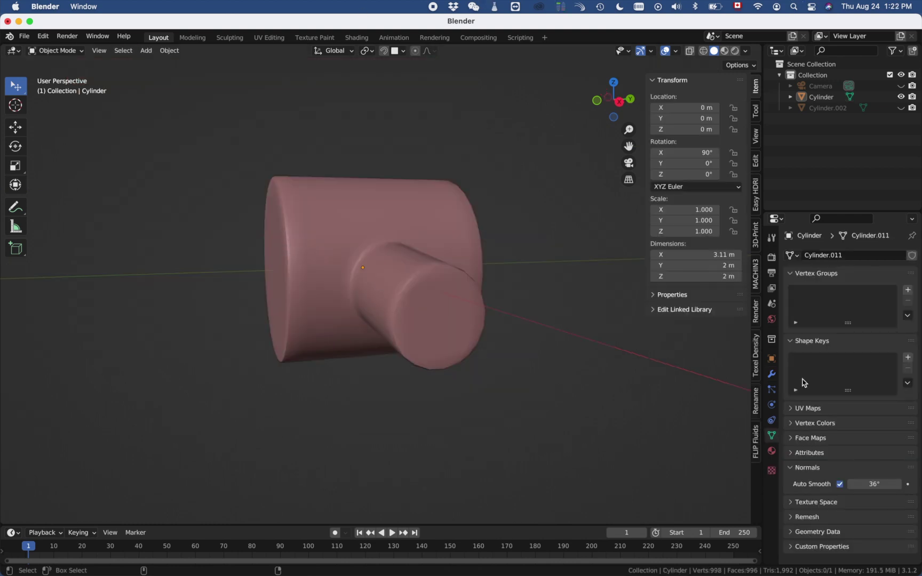
Step: Add a Weighted Normal modifier to the cylinder and apply it
left_click(772, 374)
left_click(806, 256)
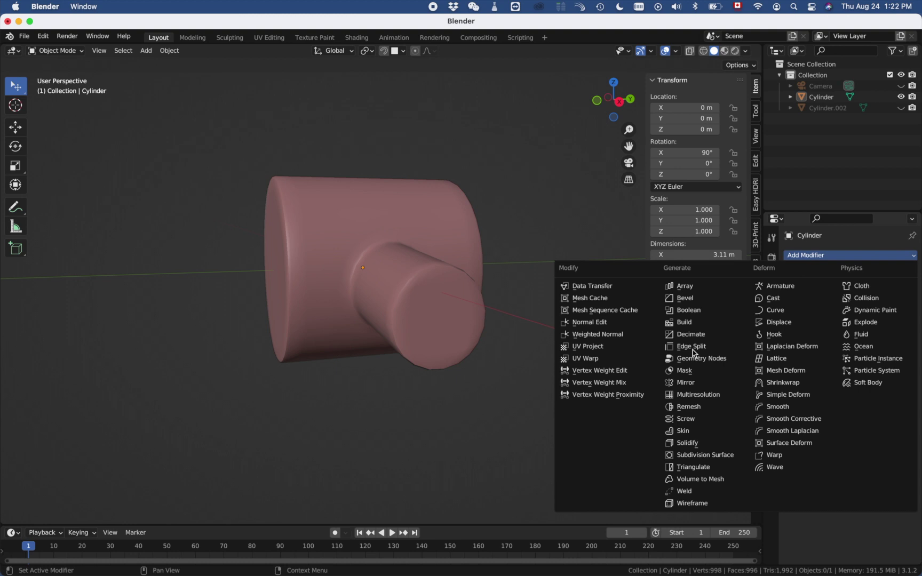
left_click(594, 336)
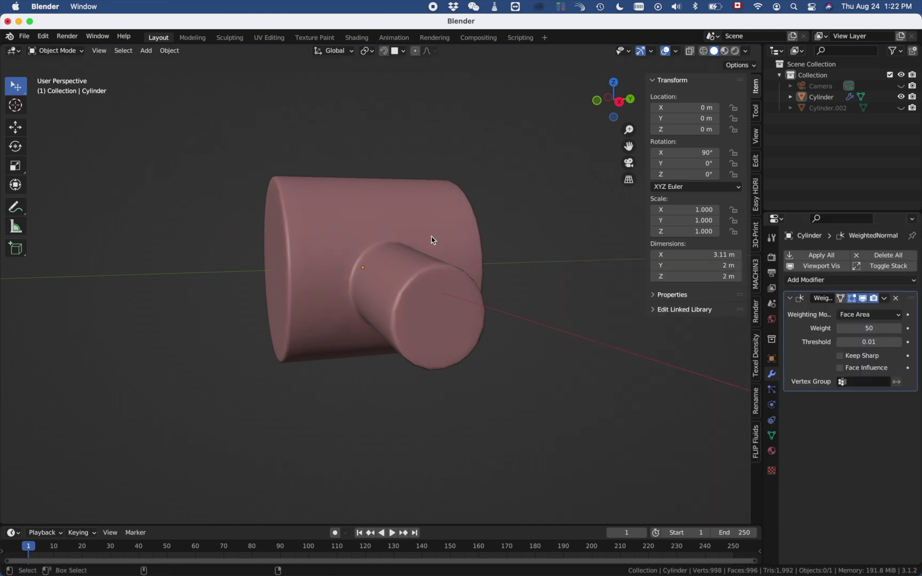
left_click(887, 303)
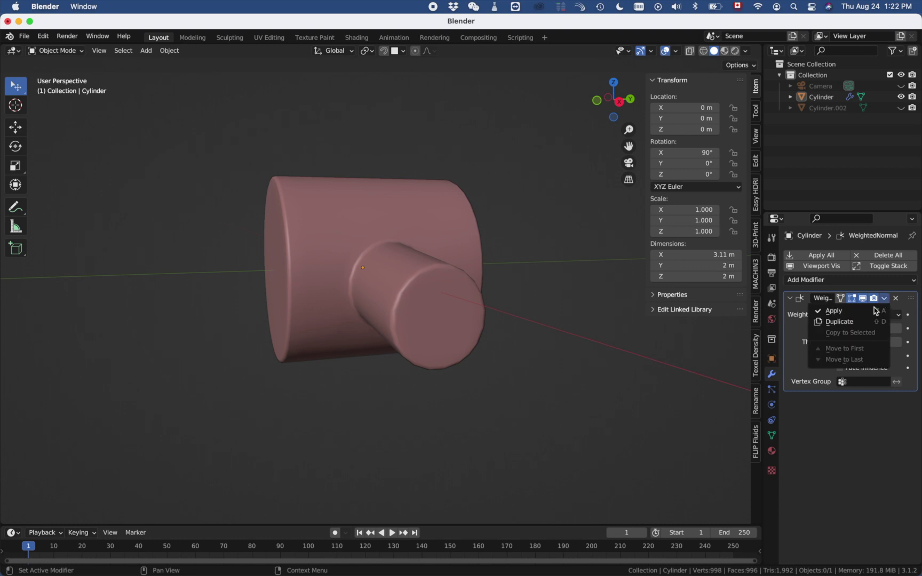
left_click(869, 314)
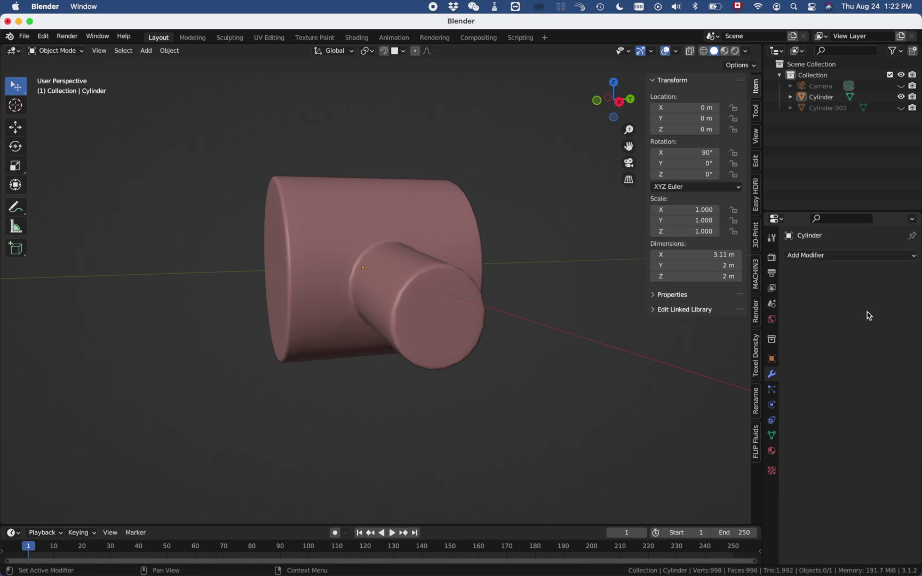
Step: Add a Bevel modifier to the cylinder, inspect its shading settings, then remove it
left_click(431, 298)
left_click(800, 256)
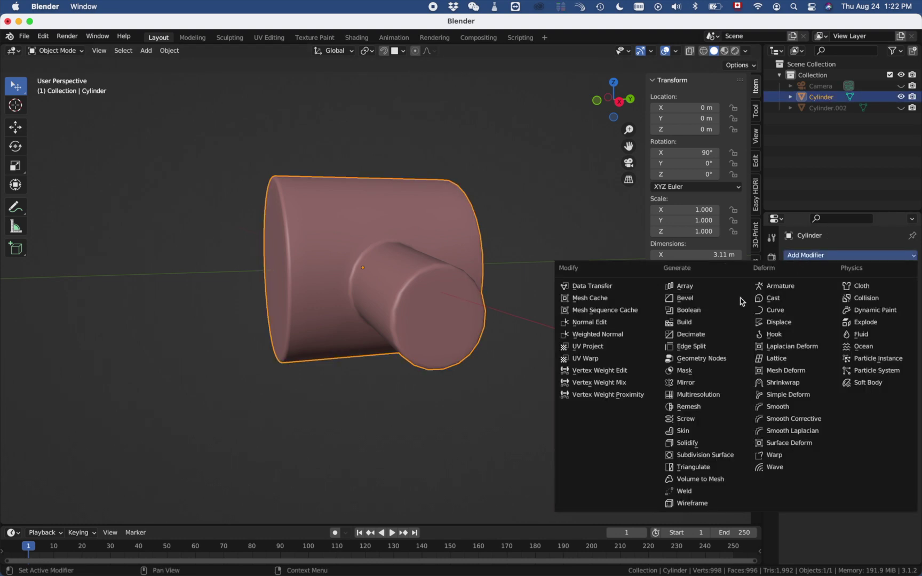
left_click(689, 302)
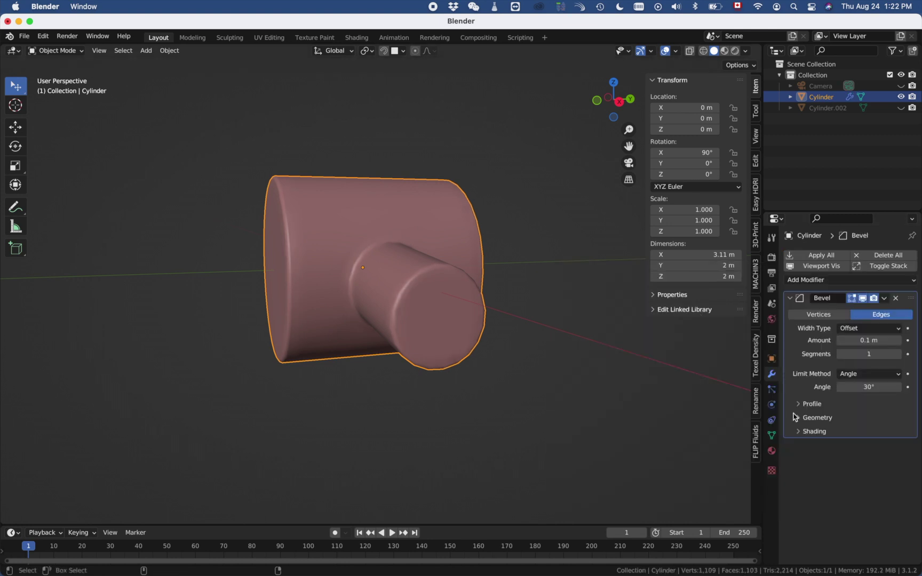
left_click(799, 431)
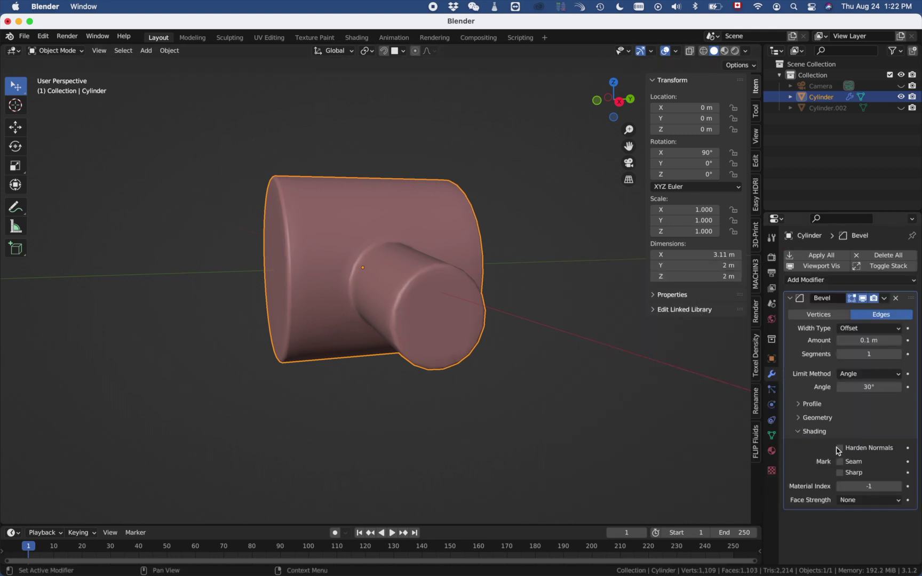
left_click(896, 299)
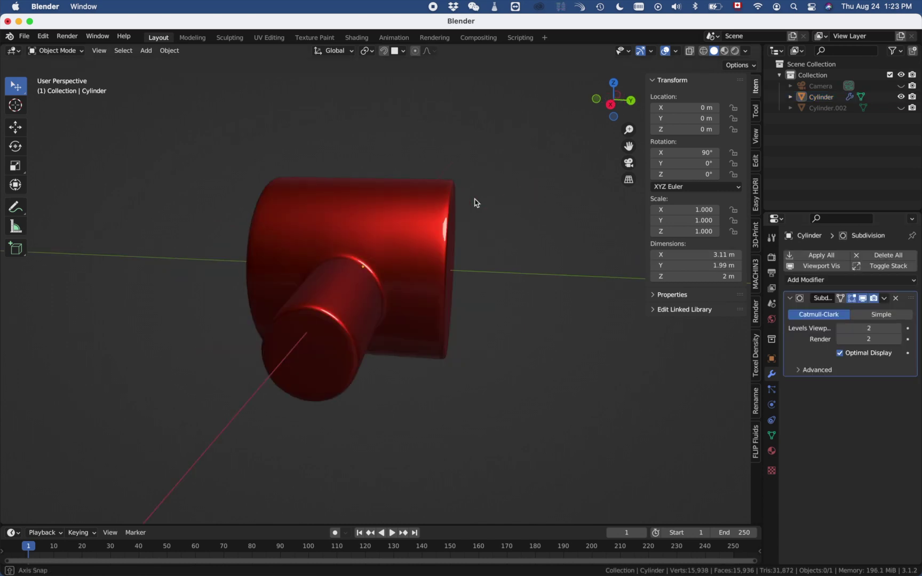
Step: Delete the Subdivision modifier, leaving the red cylinder with an empty stack at 998 vertices
middle_click_drag(476, 203, 514, 215)
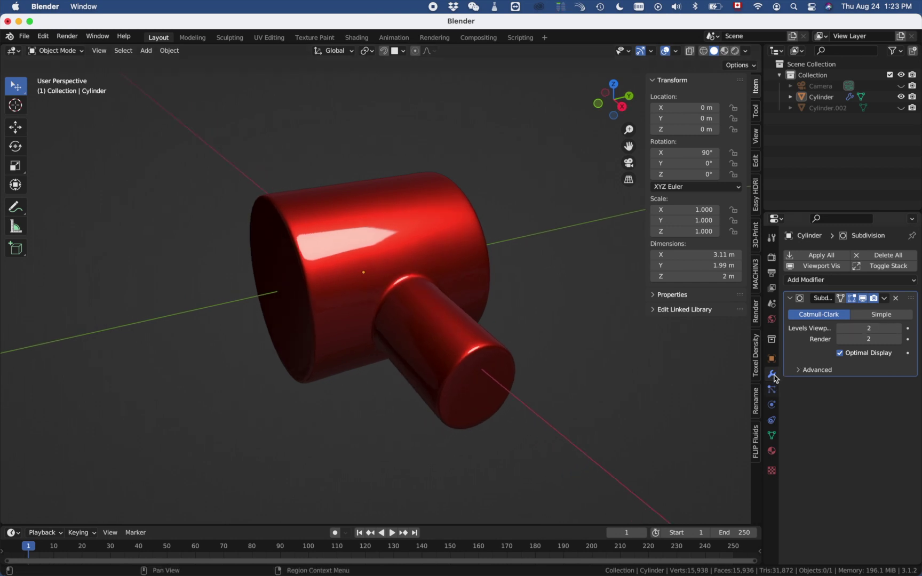
left_click(895, 299)
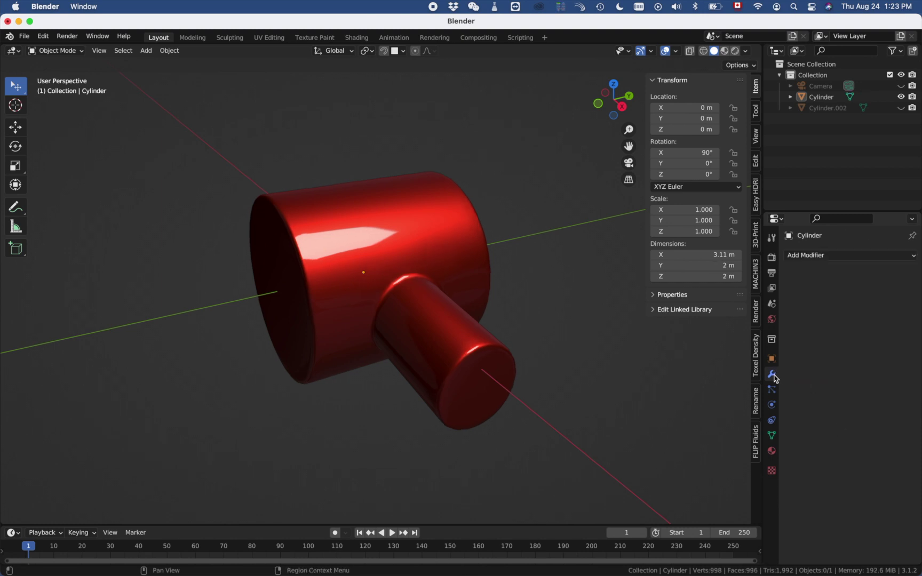
left_click(815, 255)
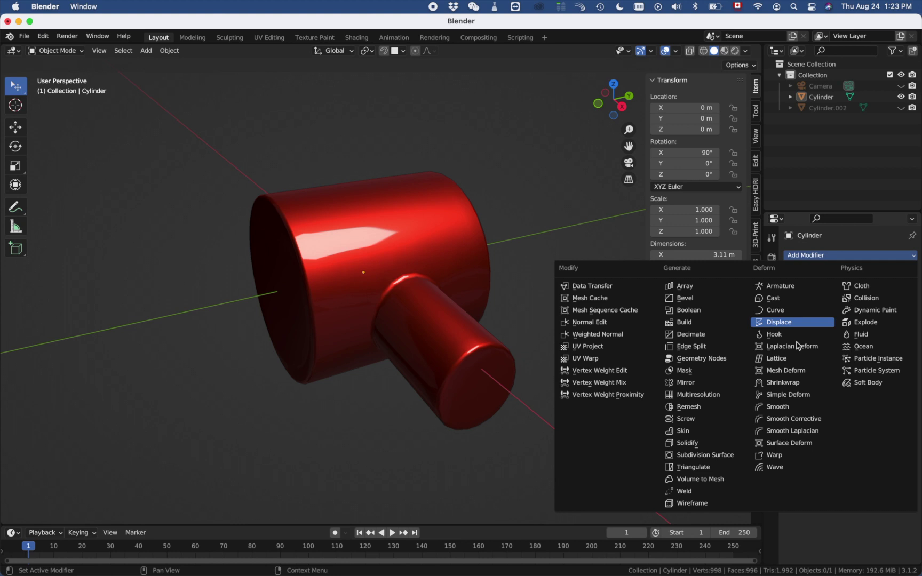
Step: Add a Multiresolution modifier and subdivide it twice to level 2, reaching 15,938 vertices
left_click(714, 395)
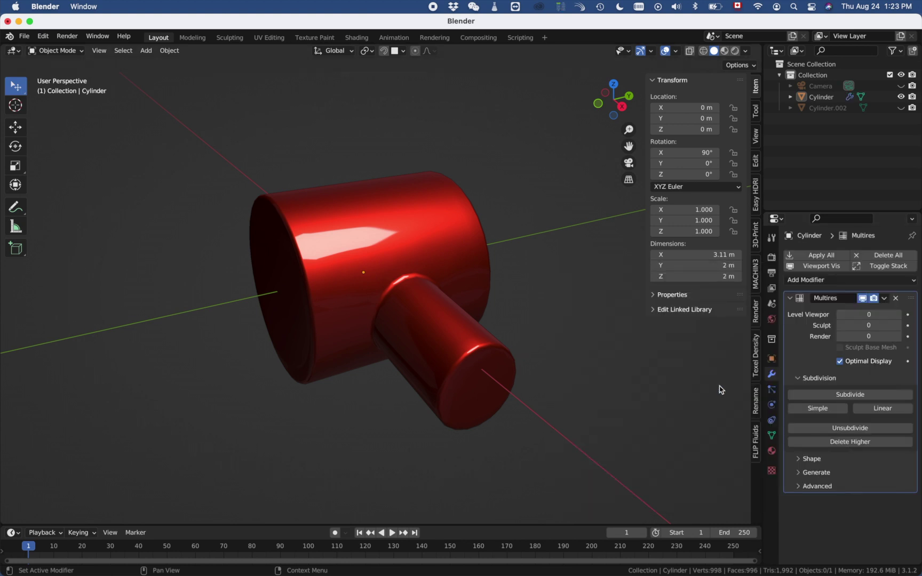
left_click(850, 395)
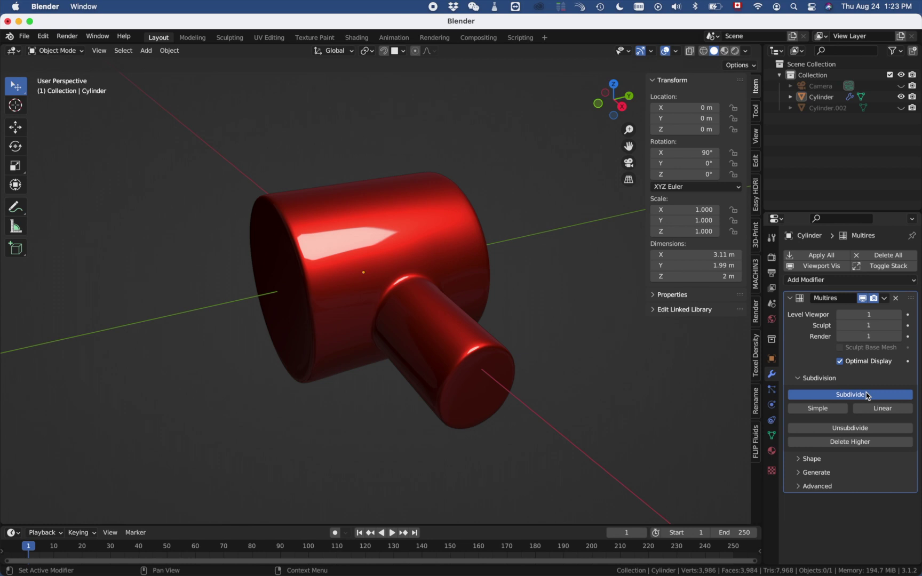
left_click(845, 397)
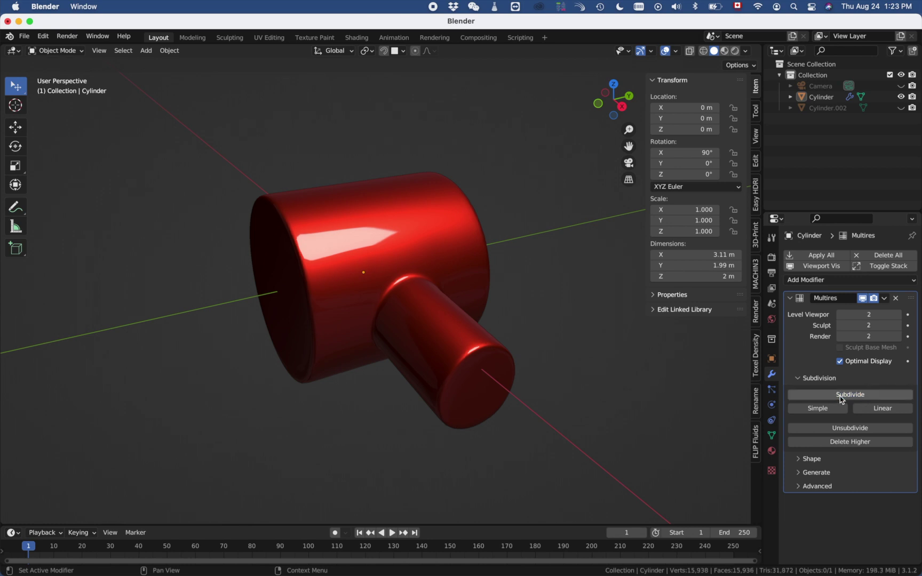
left_click(54, 50)
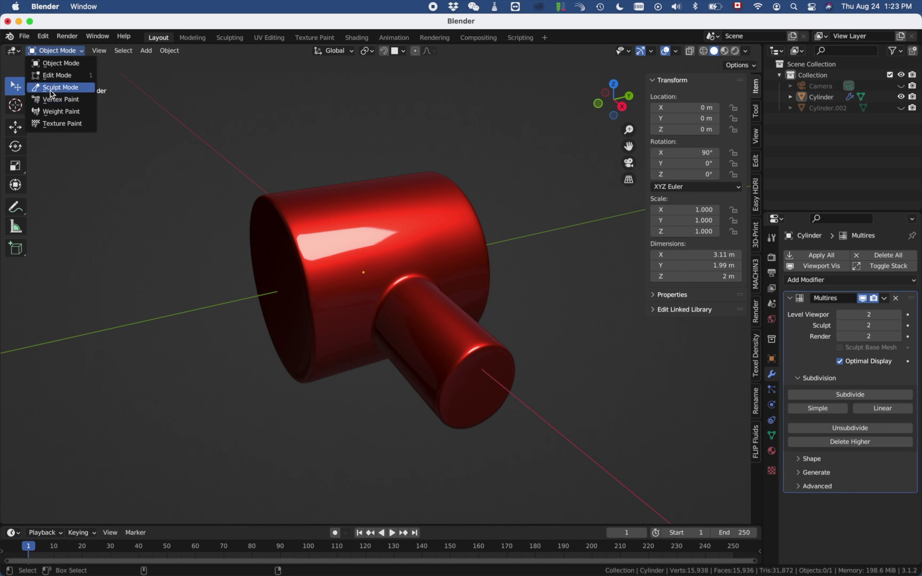
Step: Enter Sculpt Mode and draw a raised curving ridge across the large cylinder above the tube
key("Return")
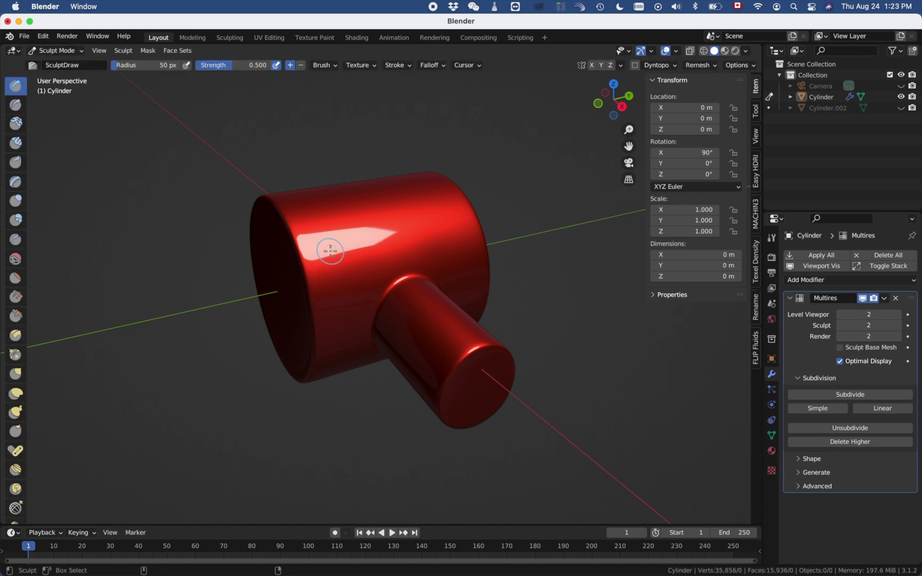
mouse_move(329, 250)
left_mouse_down()
mouse_move(380, 233)
mouse_move(422, 240)
mouse_move(410, 295)
mouse_move(478, 334)
mouse_move(471, 332)
left_mouse_up()
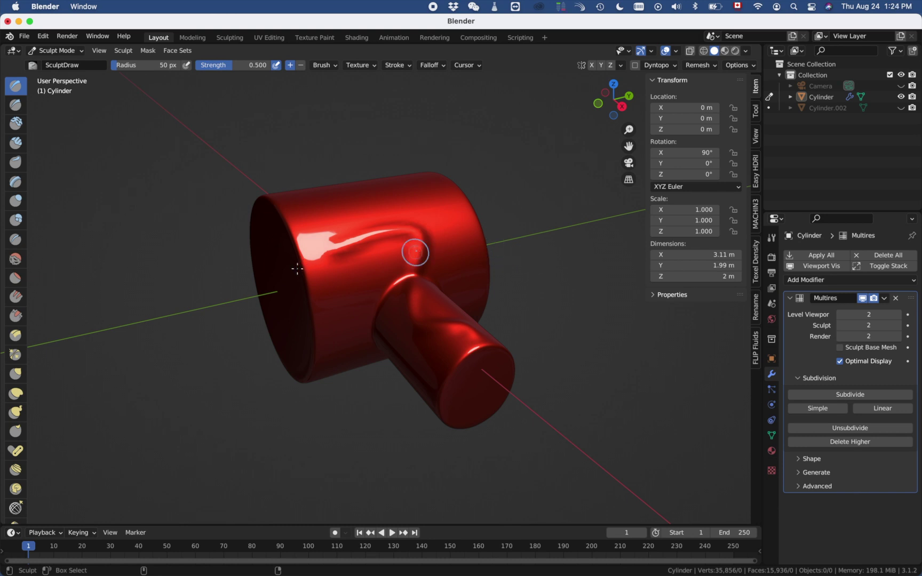